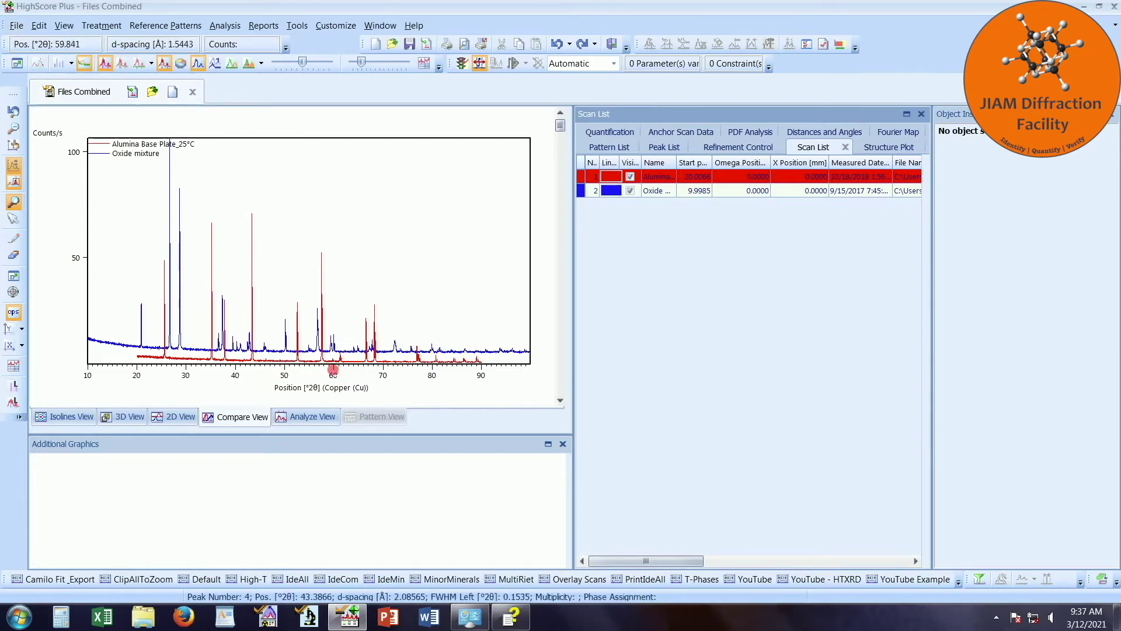
- From Analyze View, run the YouTube Example batch on all loaded scans to identify alumina as Al2O3
left_click(315, 418)
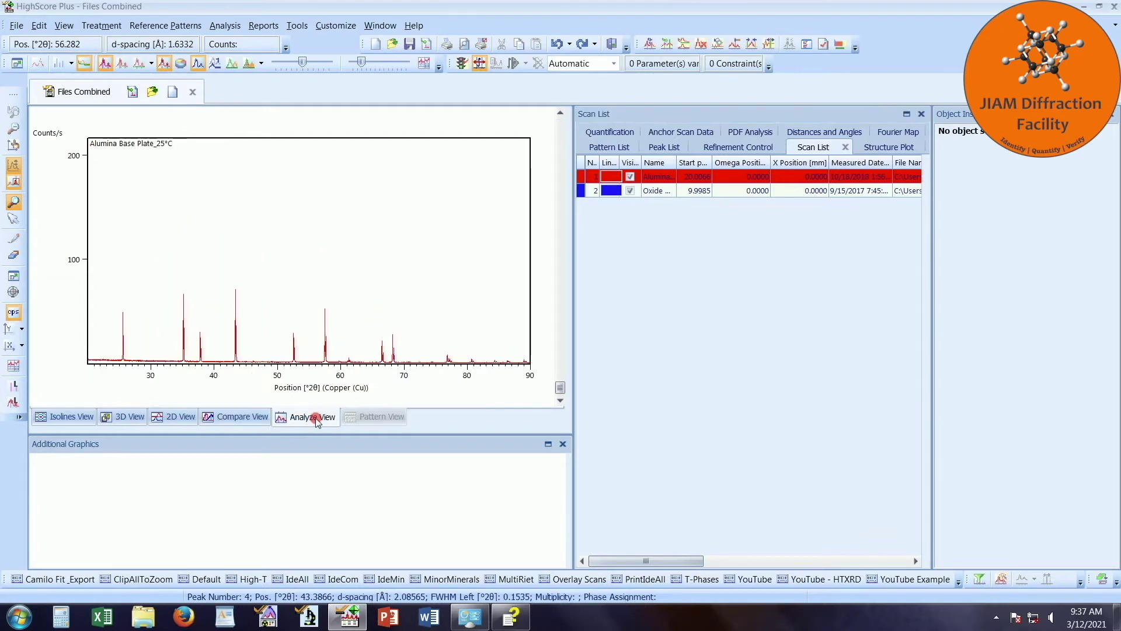
left_click(911, 580)
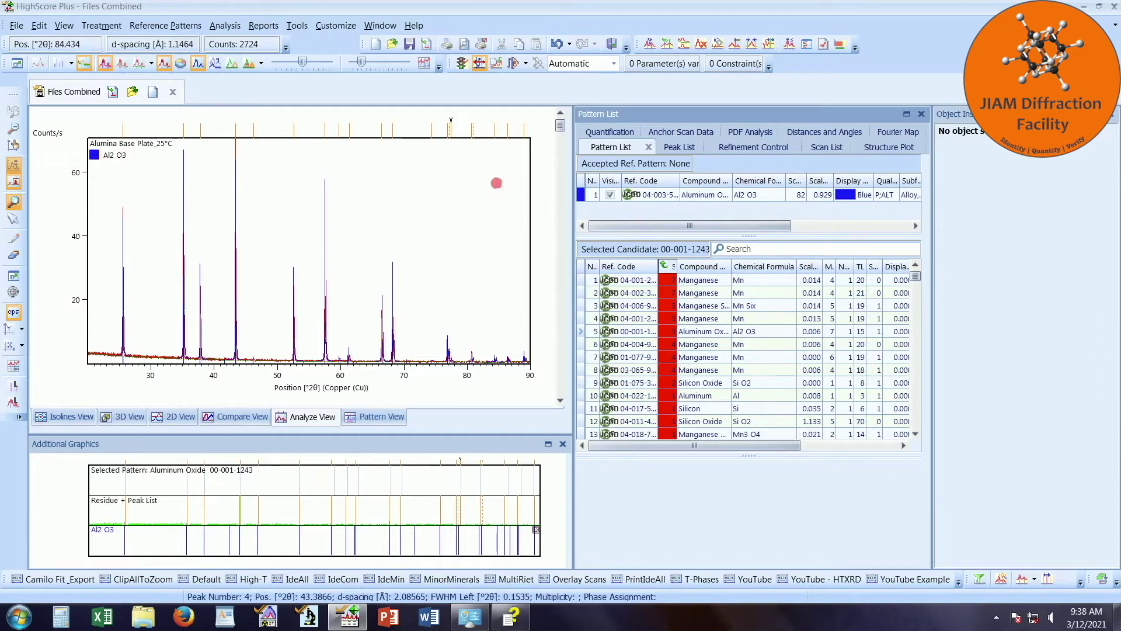
- Select the Oxide mixture scan in the Scan List to show its peaks and SiO2/MnO2 matches
left_click(827, 147)
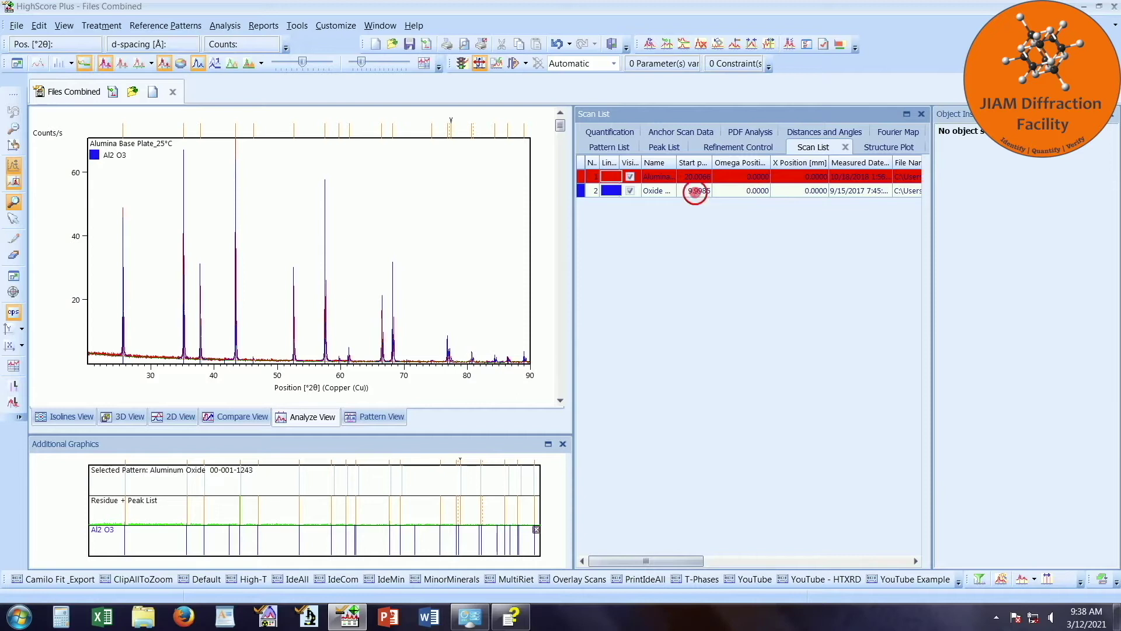
left_click(697, 193)
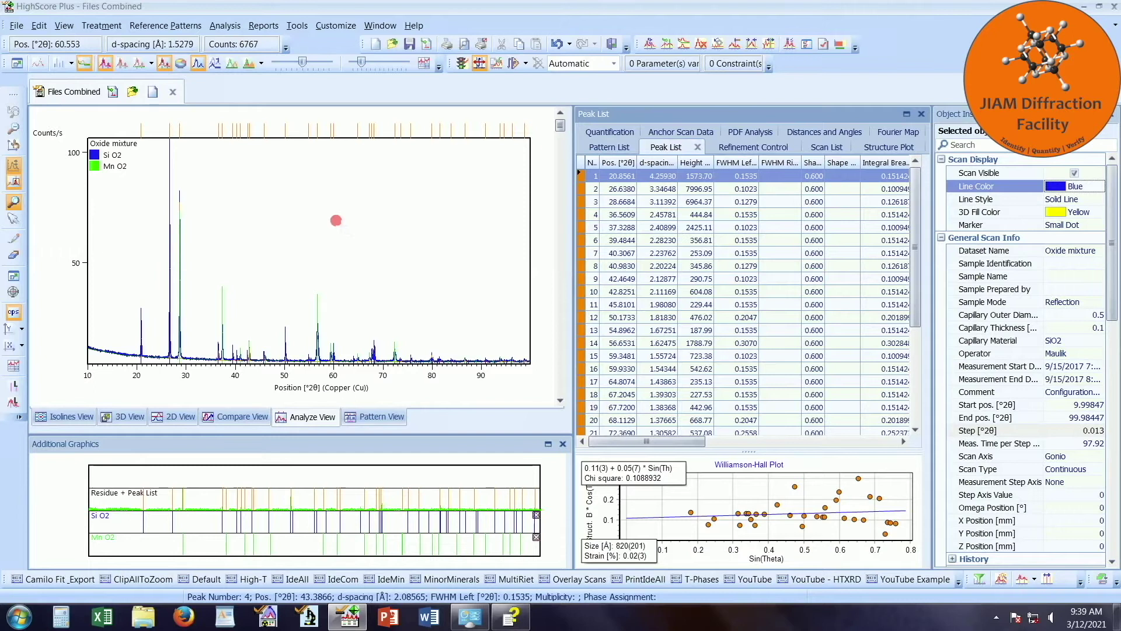
- Open Alumina Base Plate_25°C.xrdml as a new document
left_click(16, 26)
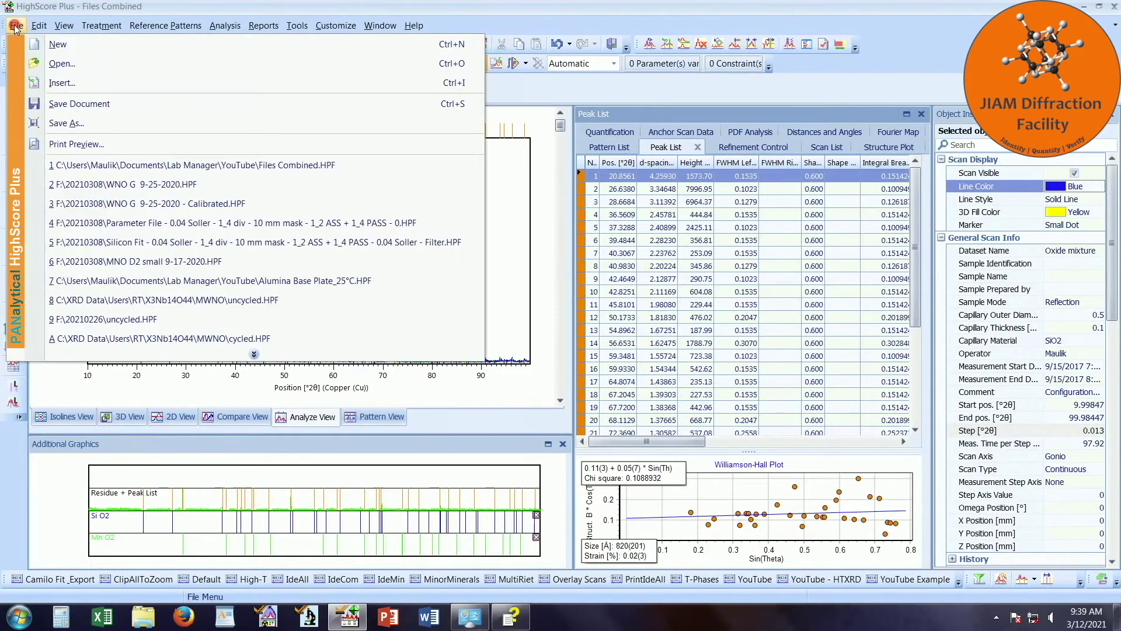
left_click(57, 63)
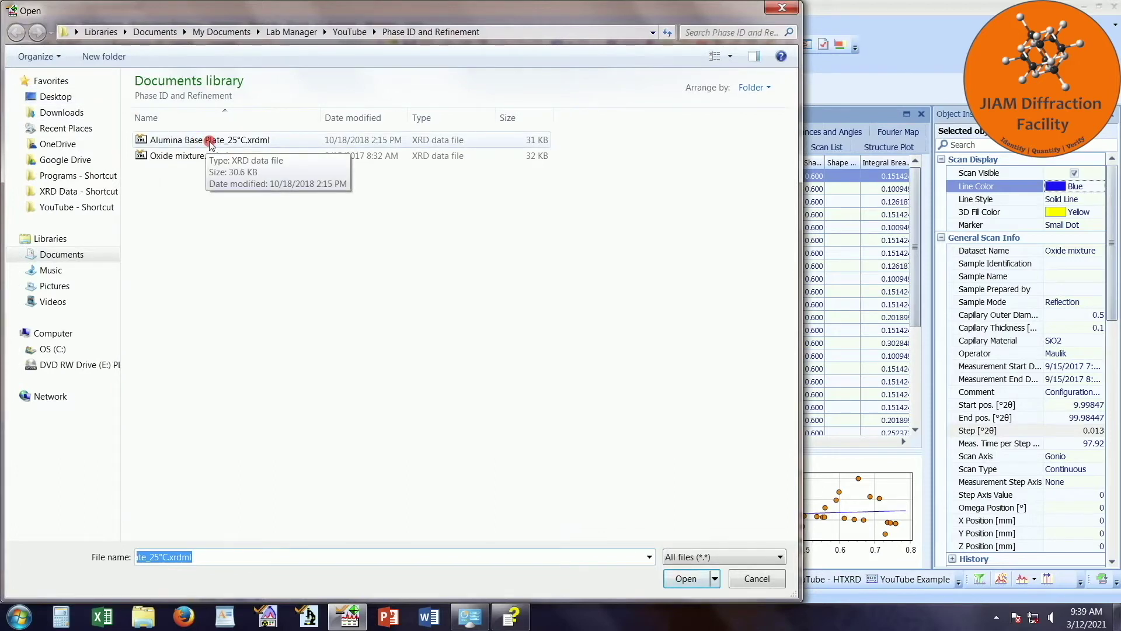
double_click(210, 141)
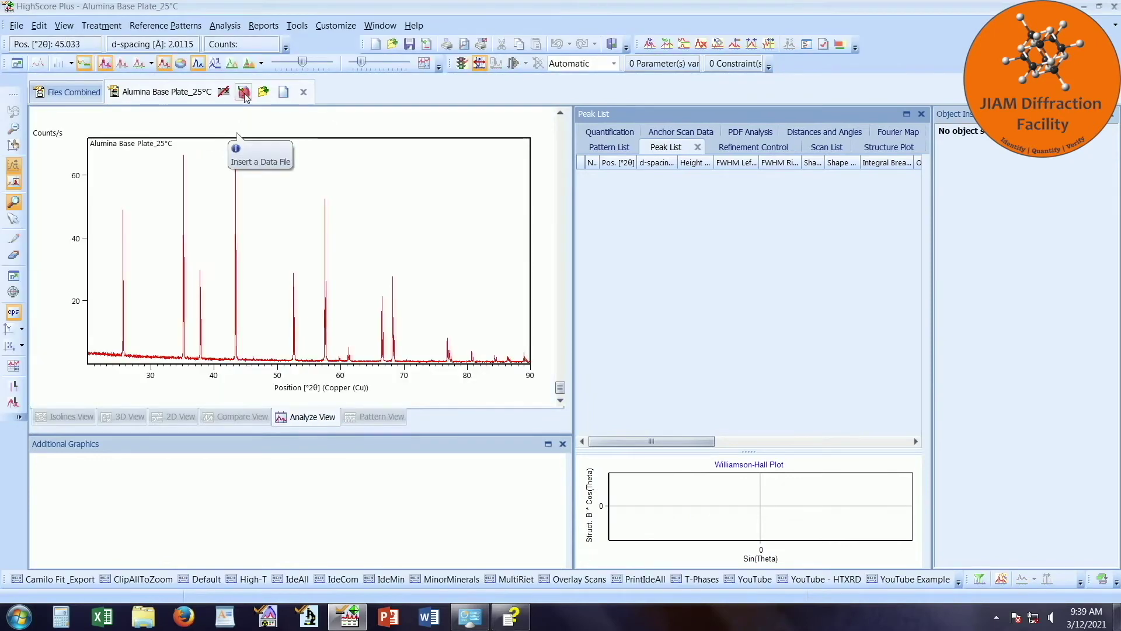
- Insert Oxide mixture.xrdml into the alumina document so both scans overlay
left_click(244, 93)
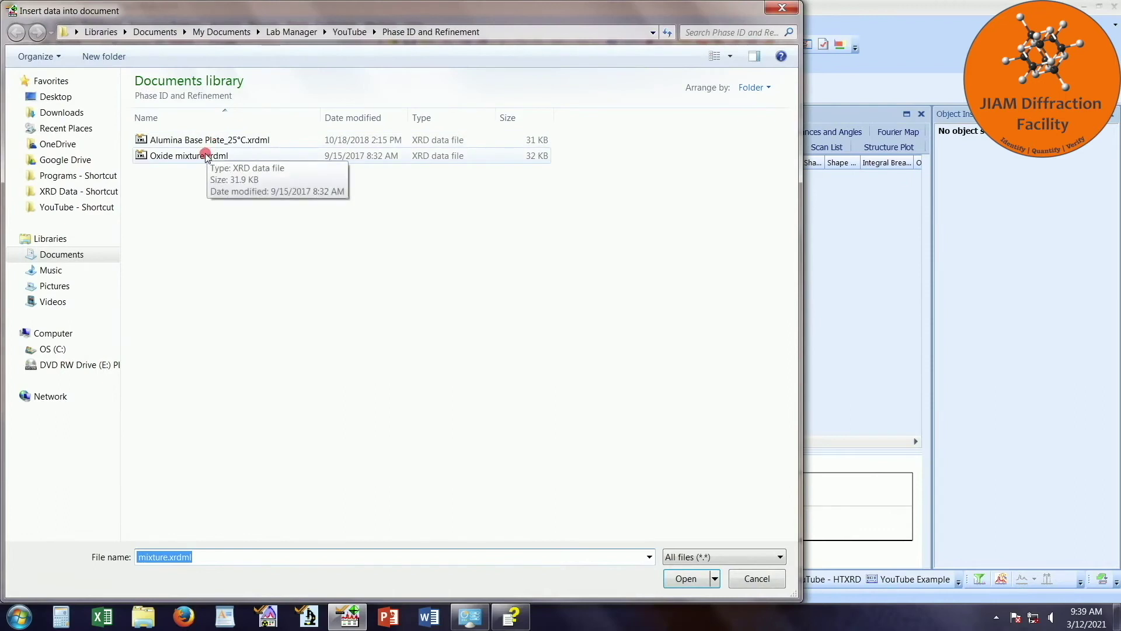
left_click(207, 157)
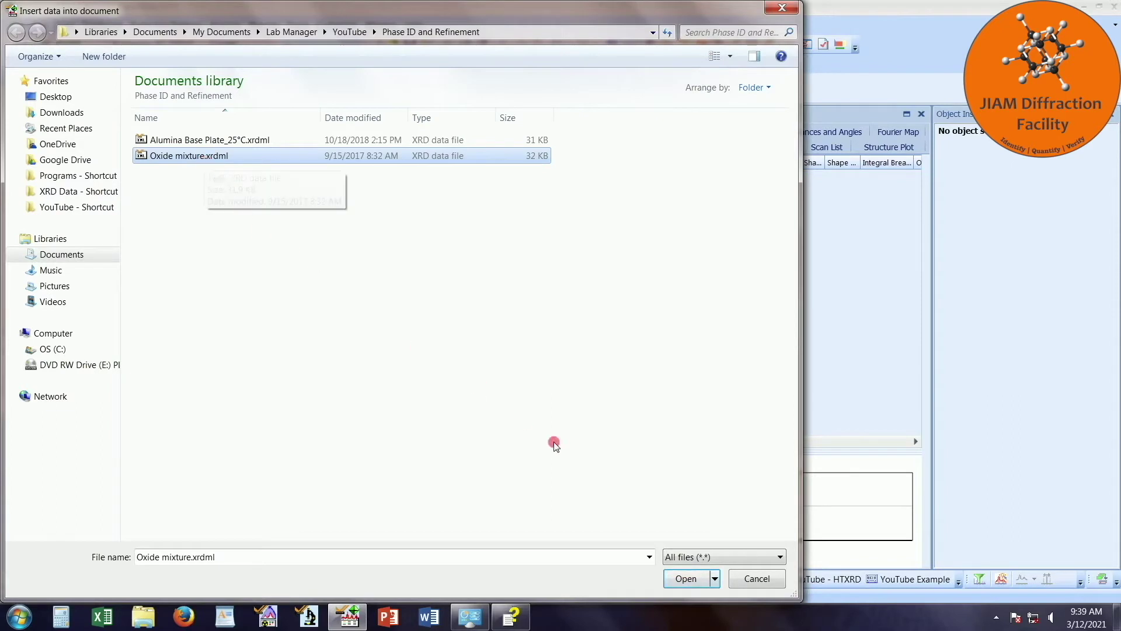
left_click(691, 580)
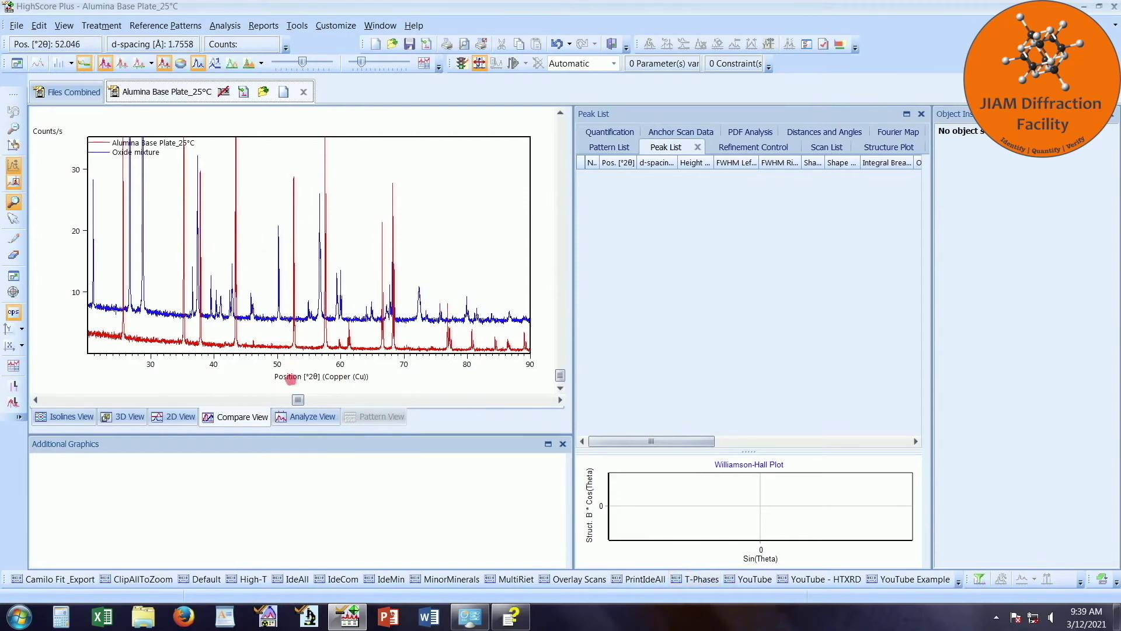
- Open Determine Background for the alumina scan and try bending factors 22 and 4 while zoomed on the baseline
left_click(312, 417)
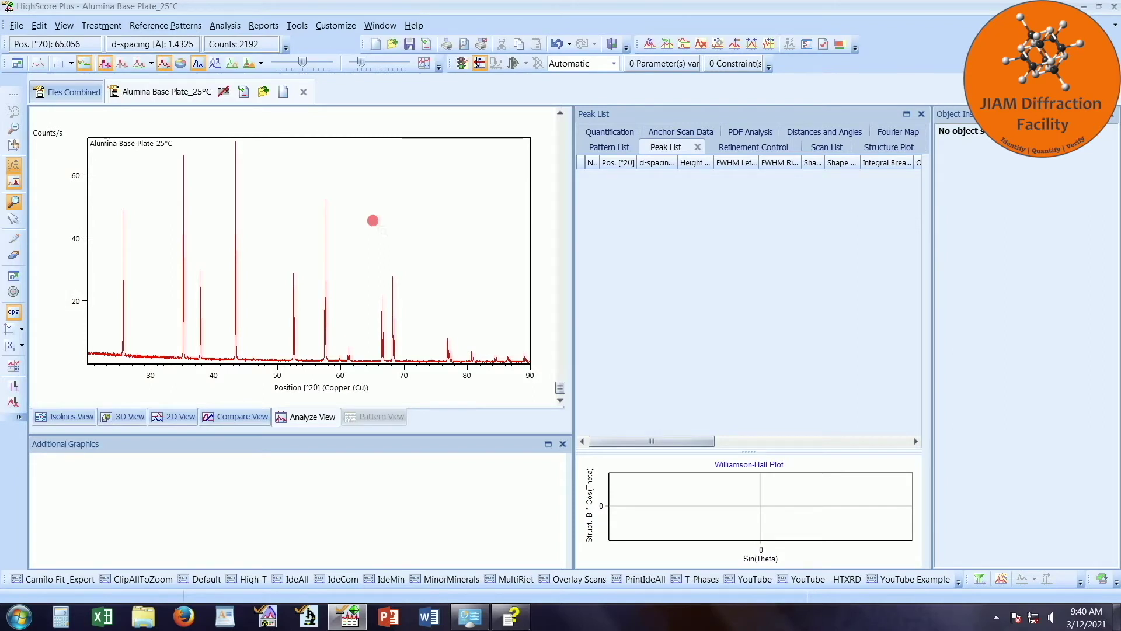
right_click(372, 220)
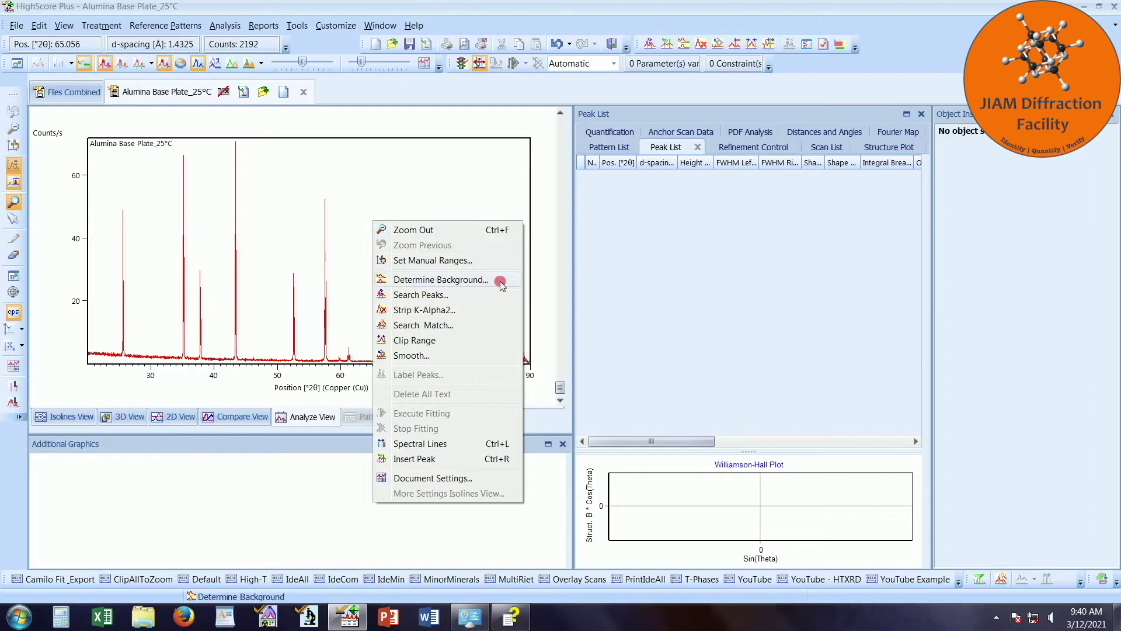
left_click(441, 280)
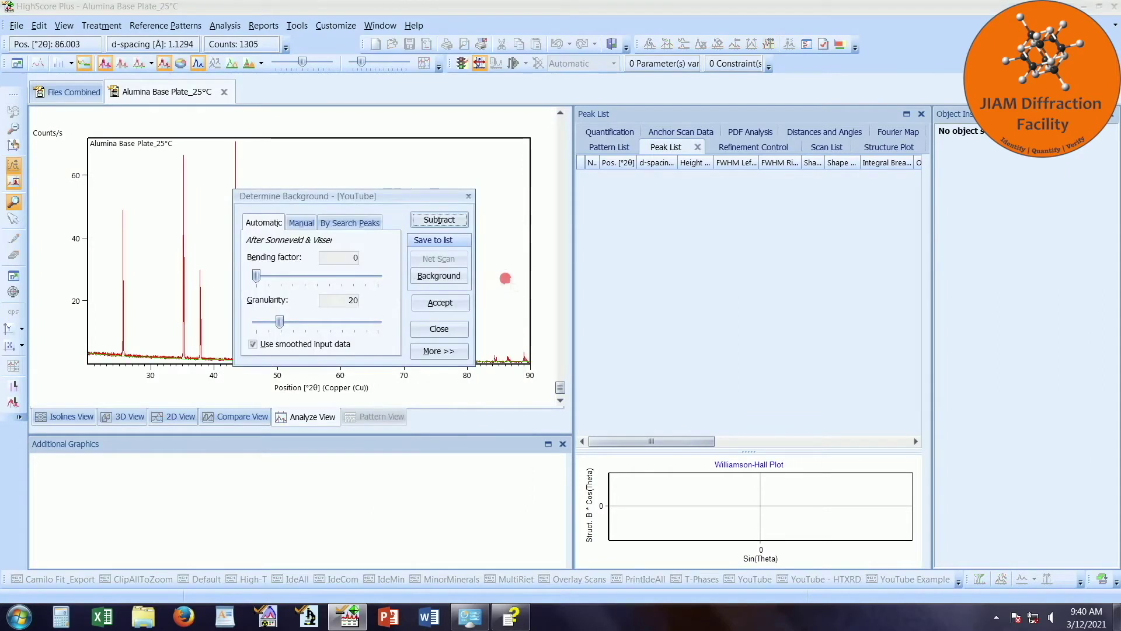
left_click_drag(387, 201, 758, 197)
left_click_drag(627, 273, 685, 276)
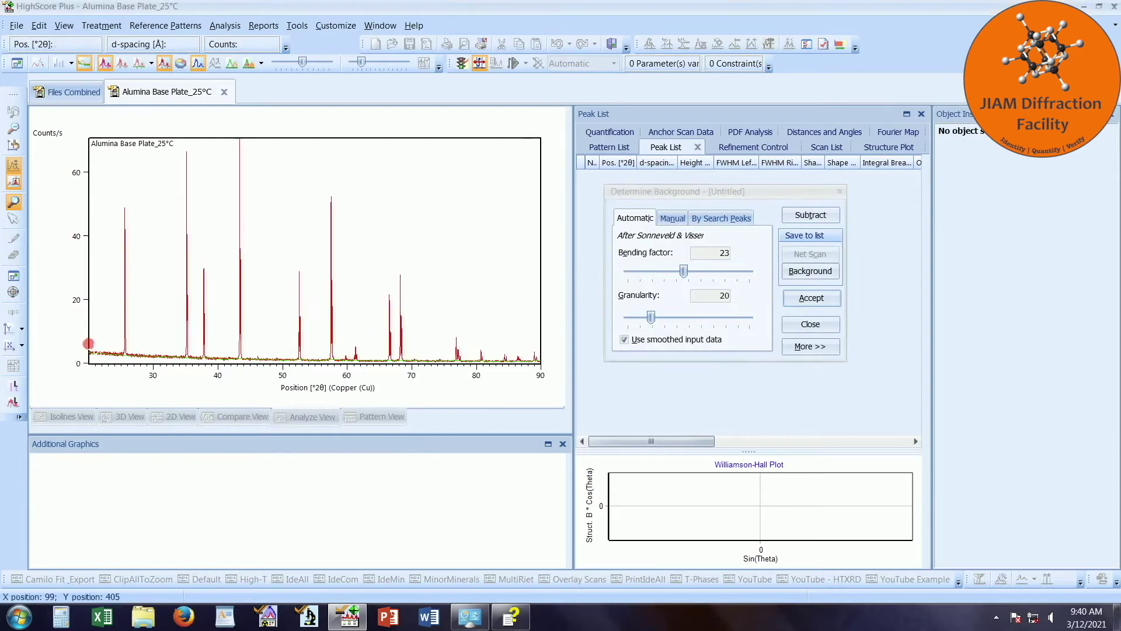
left_click_drag(87, 343, 562, 374)
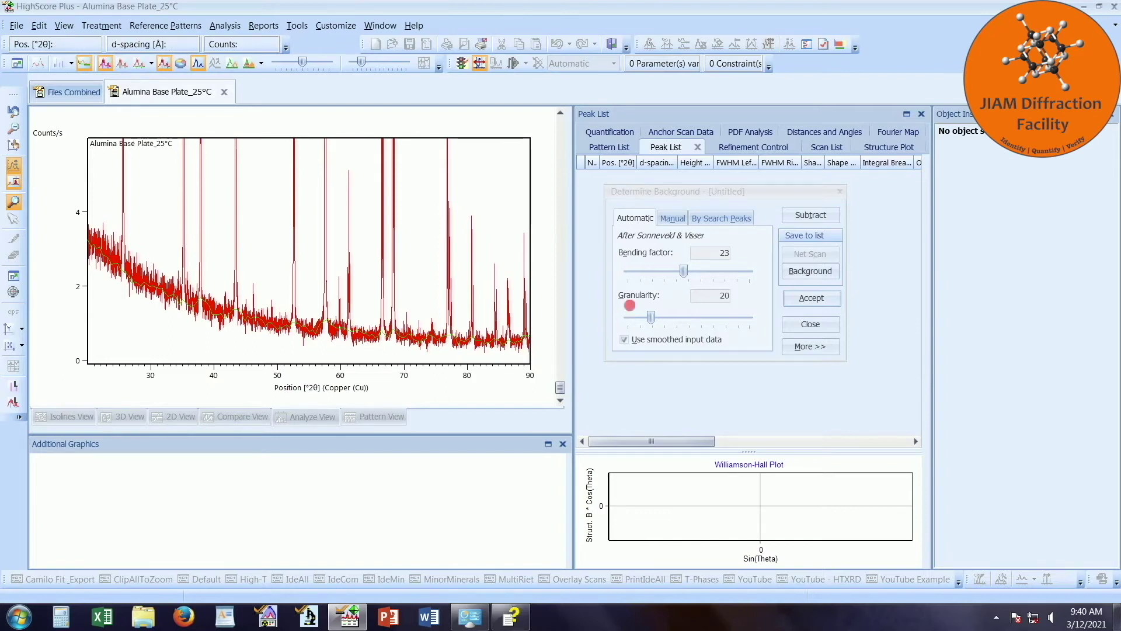
left_click_drag(689, 277, 621, 275)
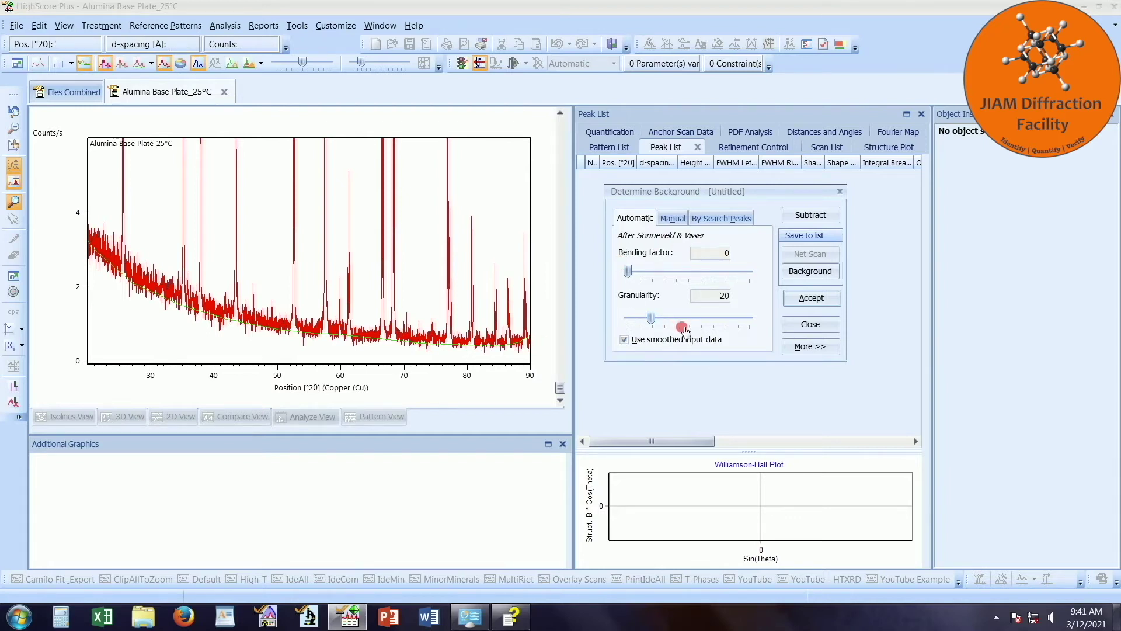
- Overwrite the YouTube background parameter set with bending factor 0 and granularity 20, then close the dialog
left_click(811, 347)
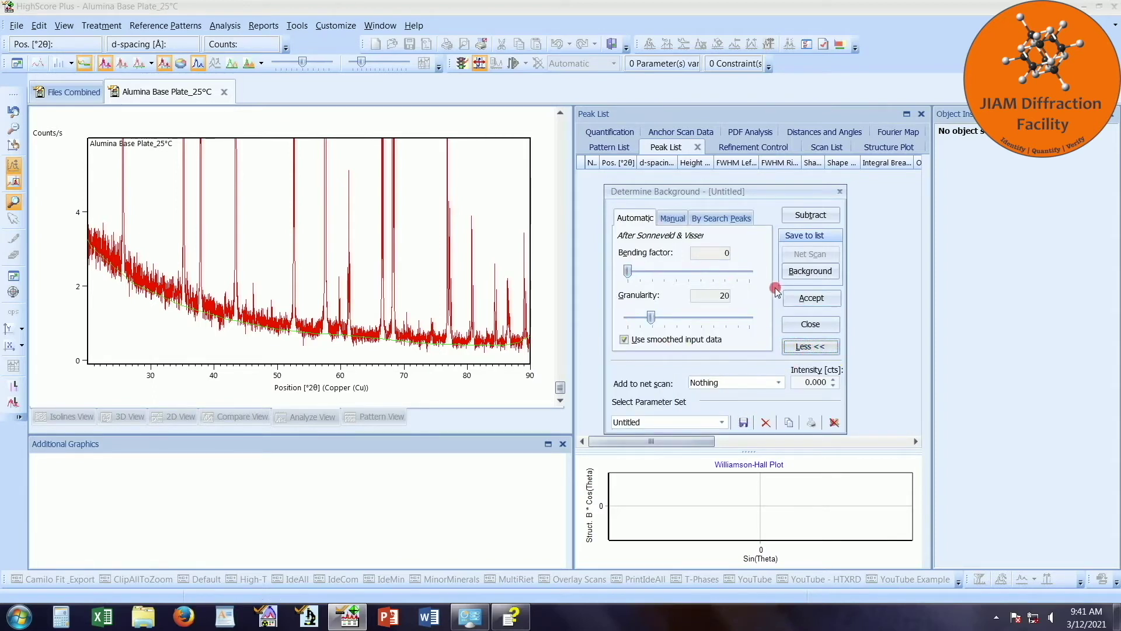
left_click(744, 422)
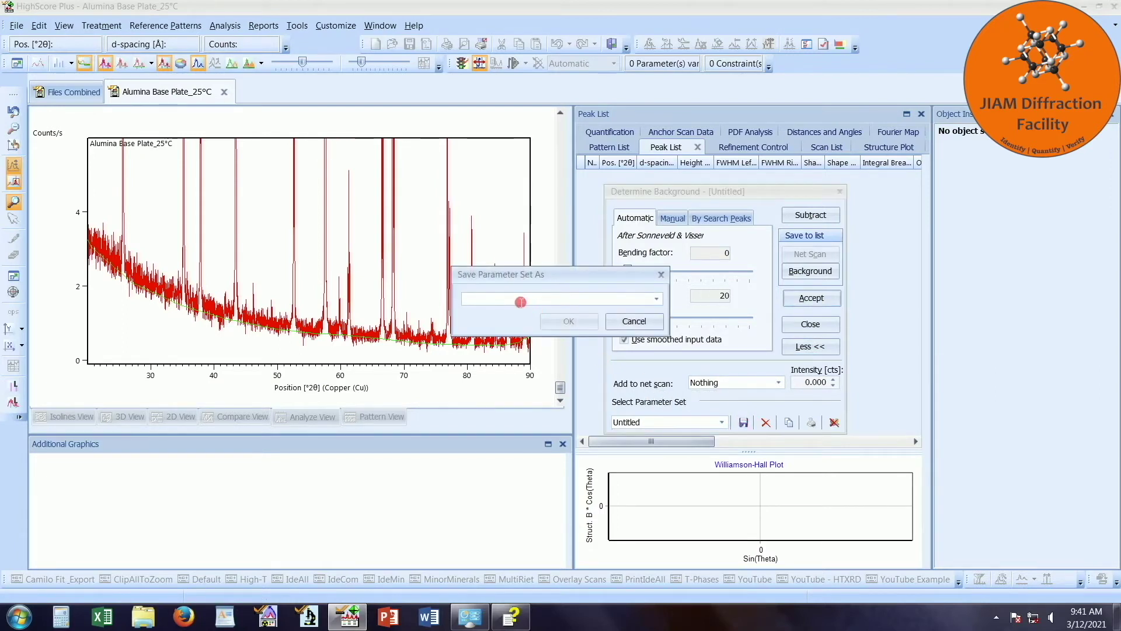
left_click(656, 298)
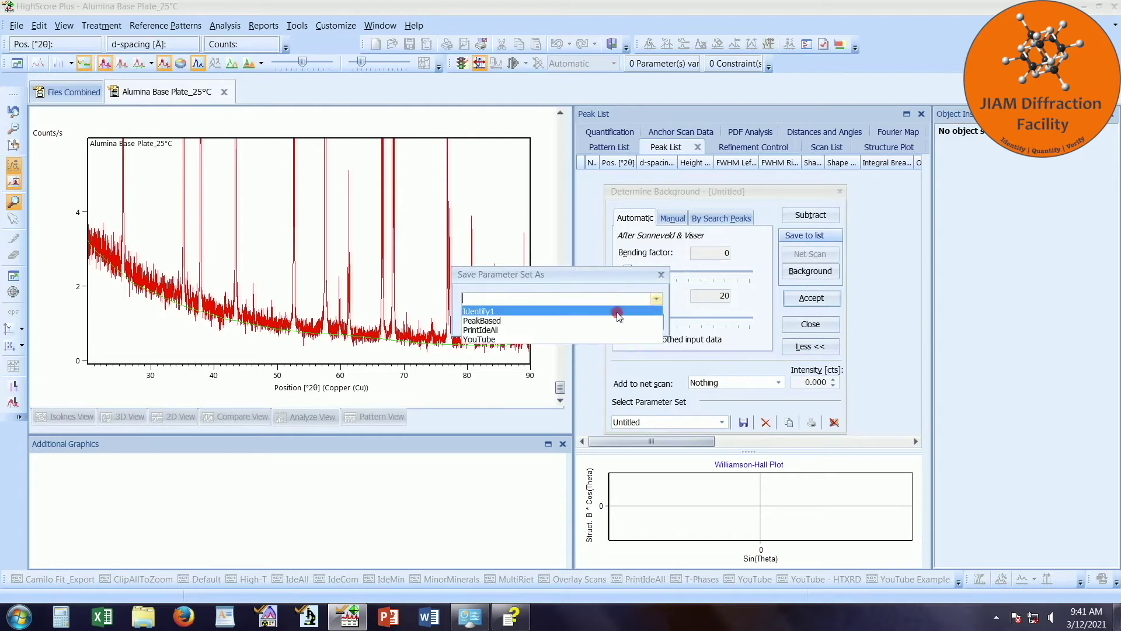
left_click(550, 340)
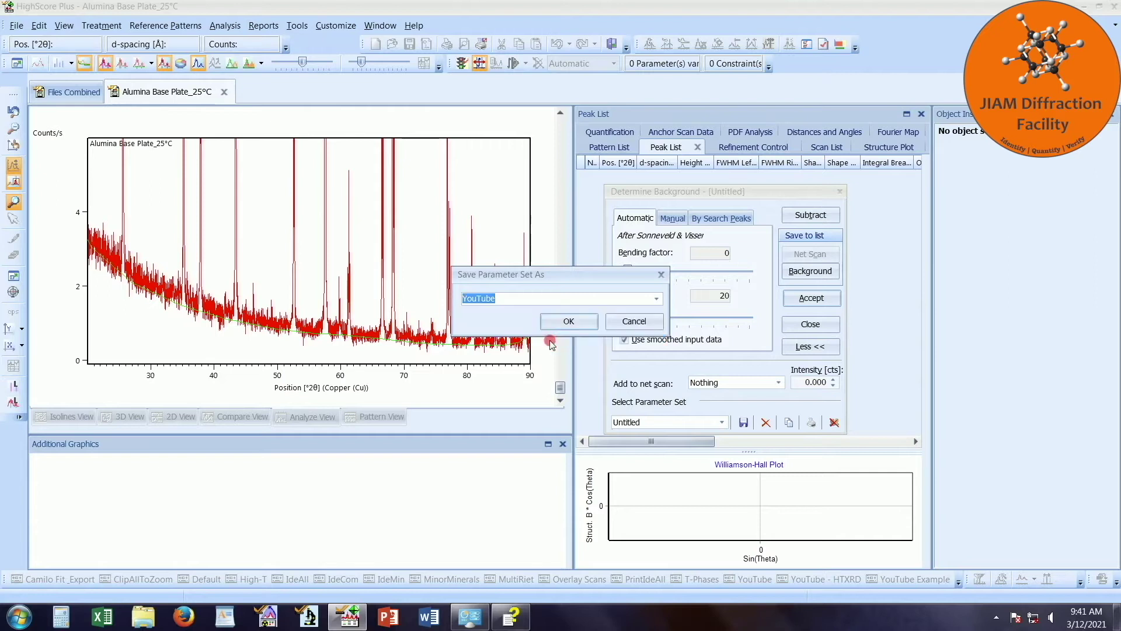
left_click(574, 321)
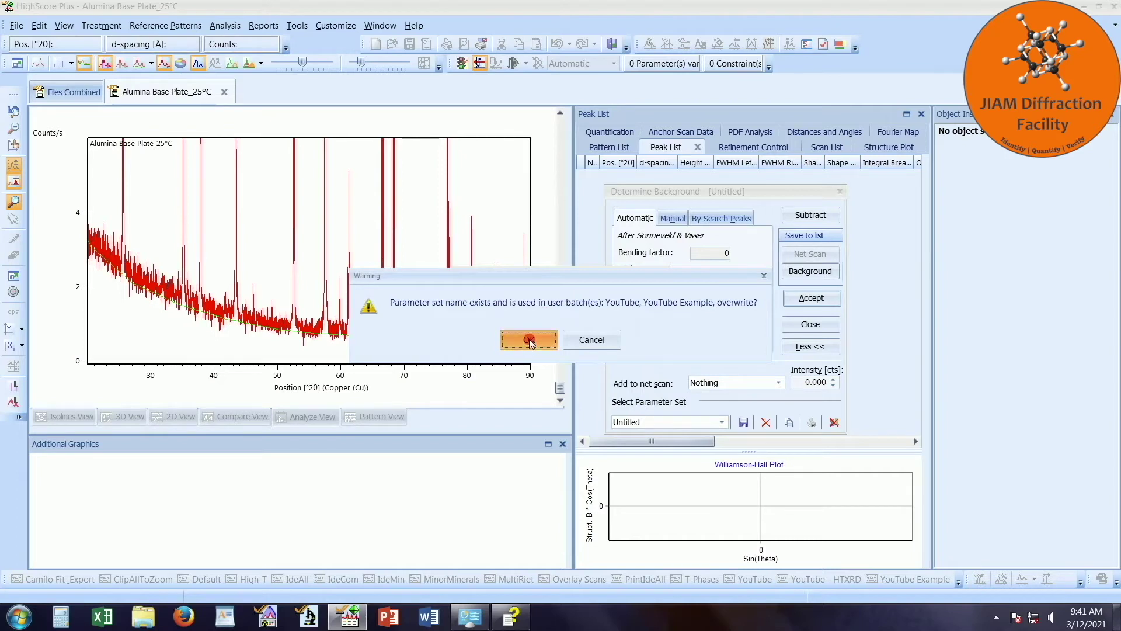
left_click(529, 339)
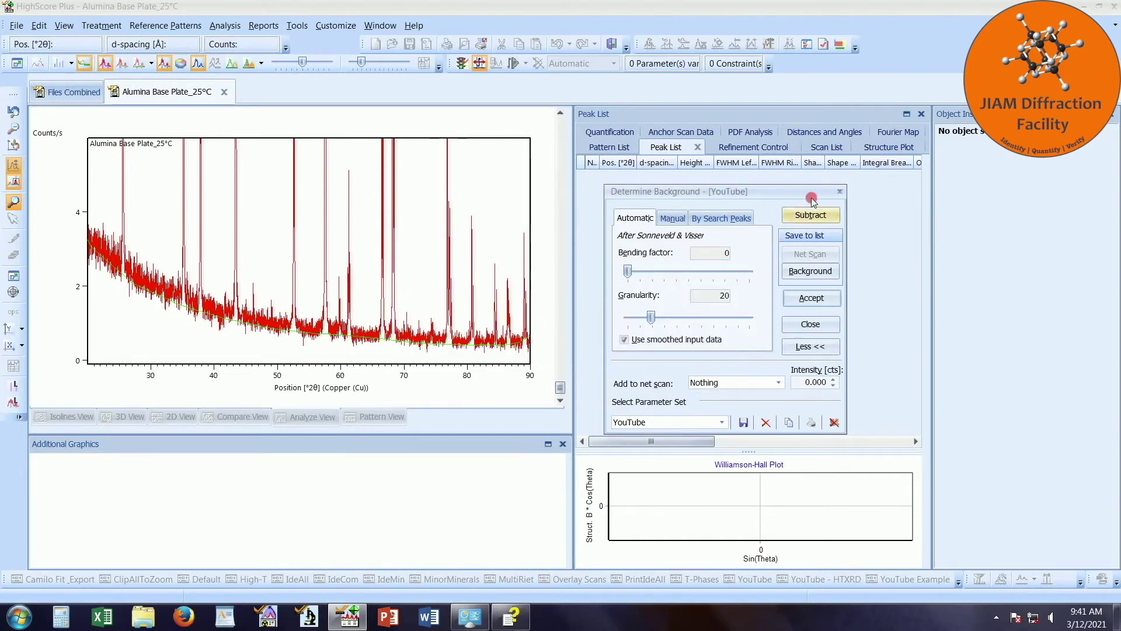
left_click(840, 193)
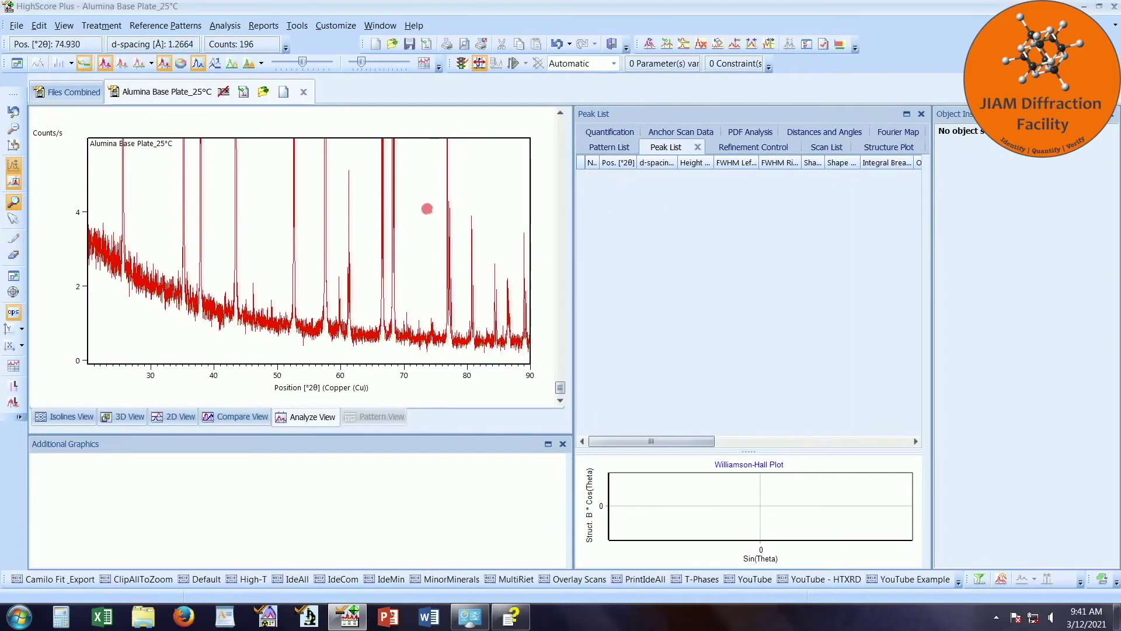
- Zoom back out to the full pattern and bring up the Search Peaks settings
right_click(432, 213)
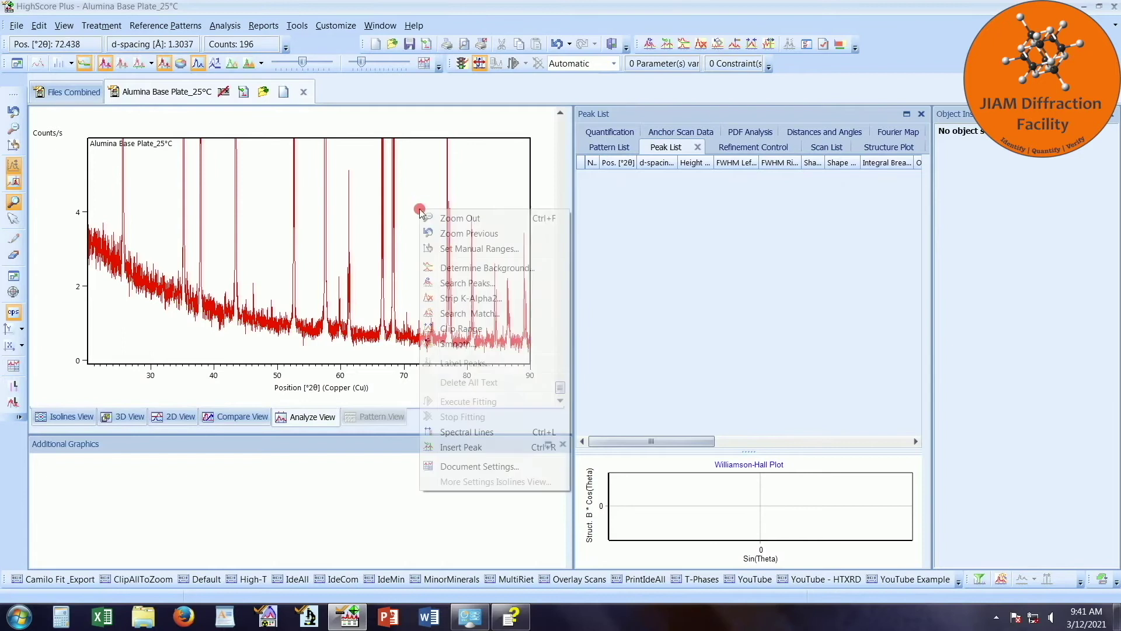
left_click(459, 219)
right_click(442, 206)
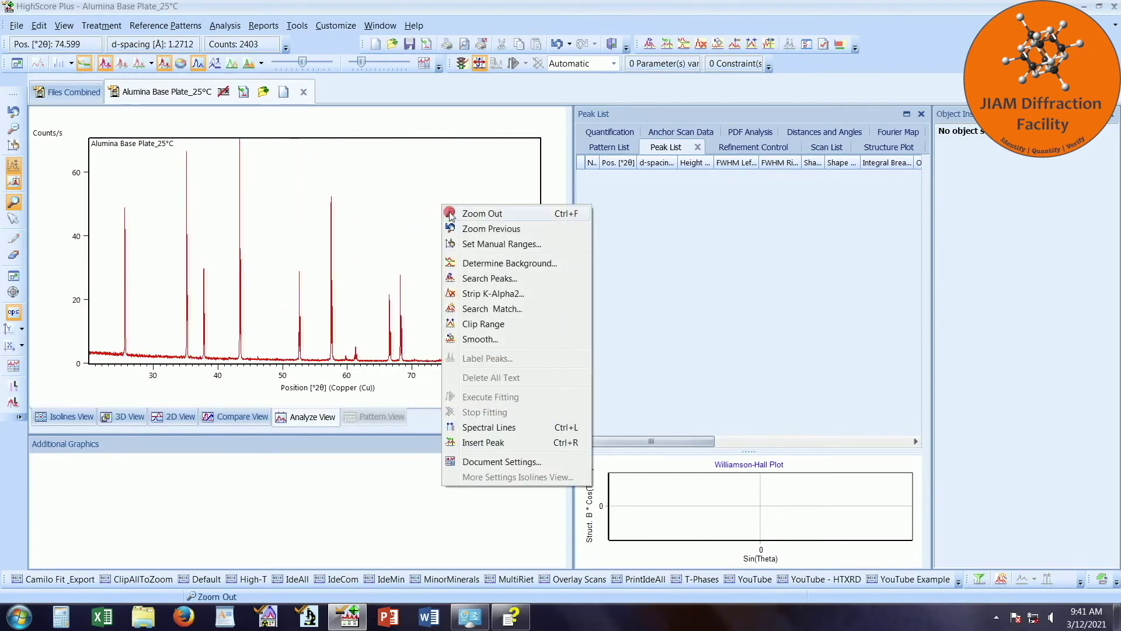
left_click(533, 279)
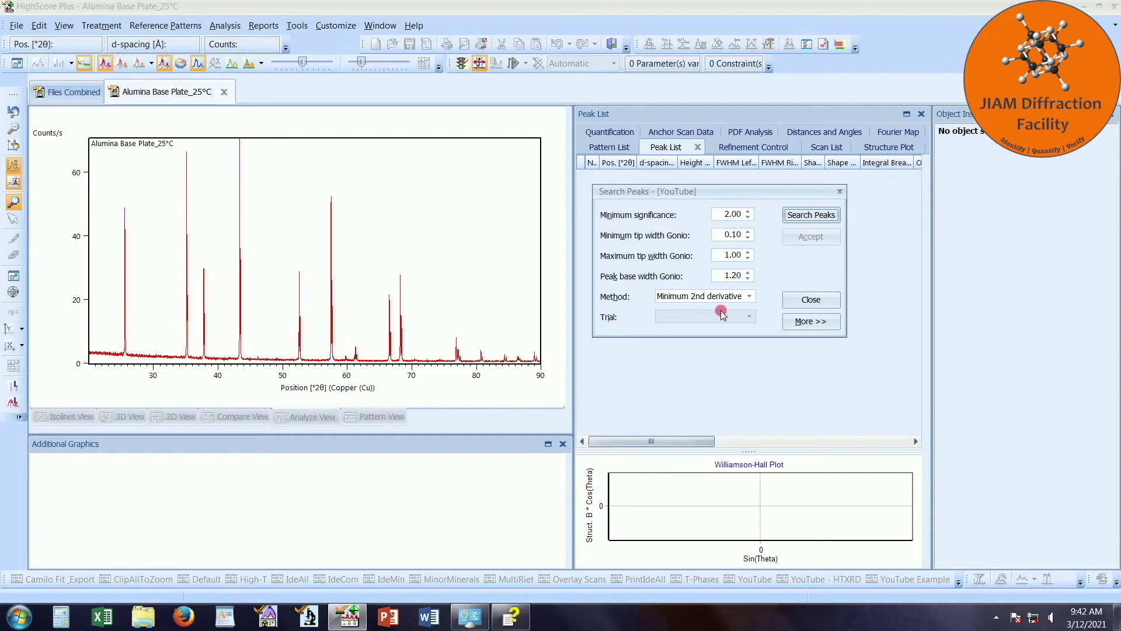
- Overwrite the YouTube peak search set with significance 2.00 and base width 1.20, then close
left_click(817, 322)
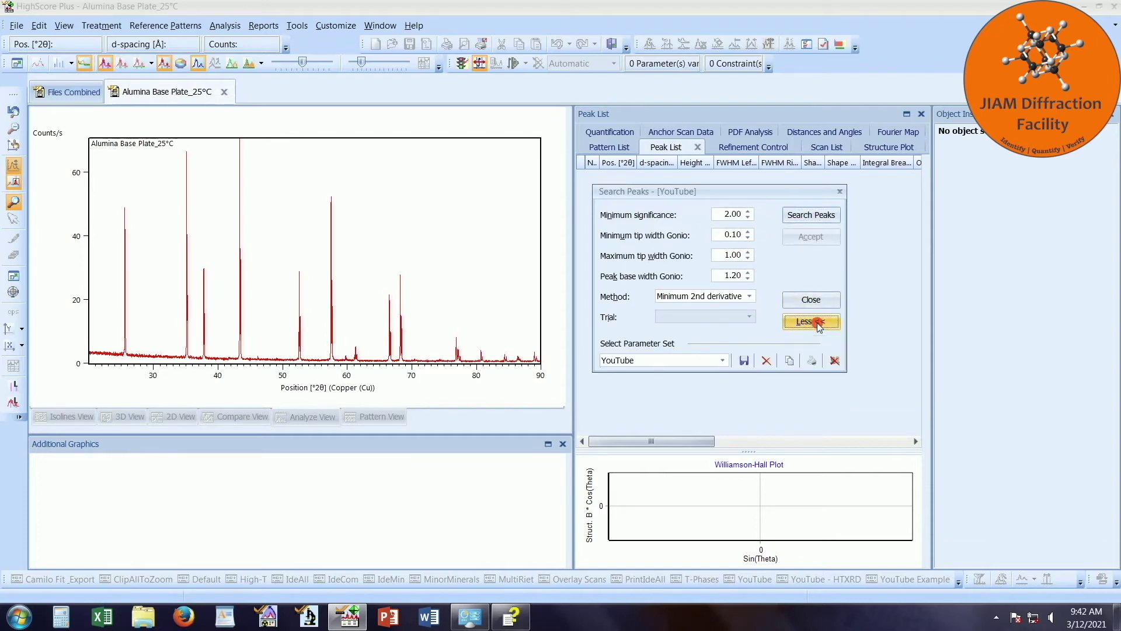
left_click(743, 361)
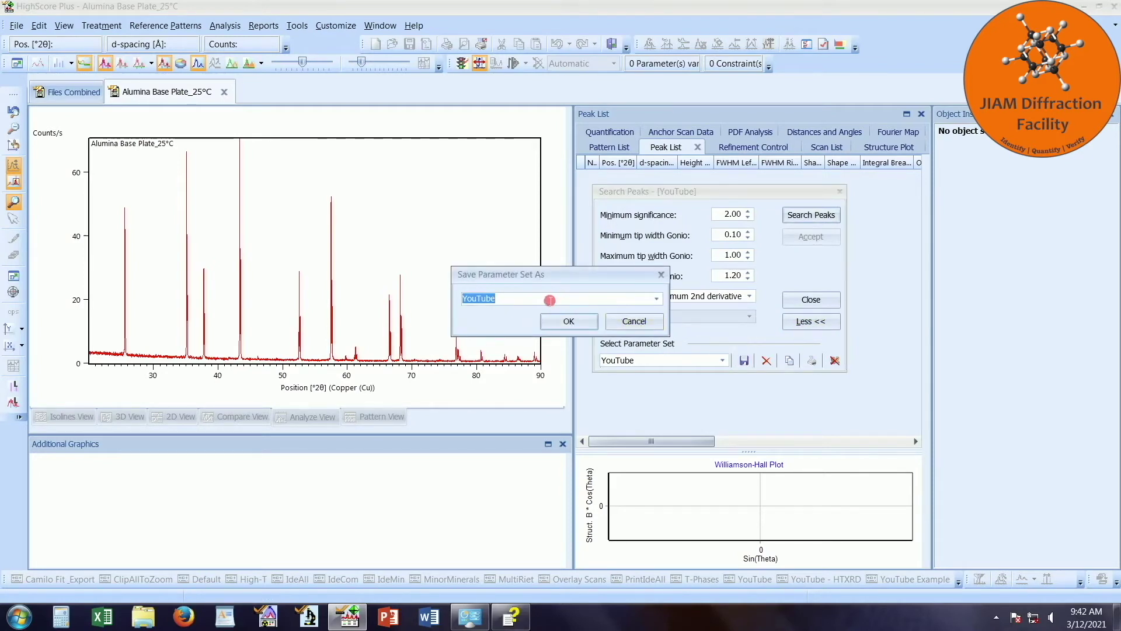
left_click(569, 322)
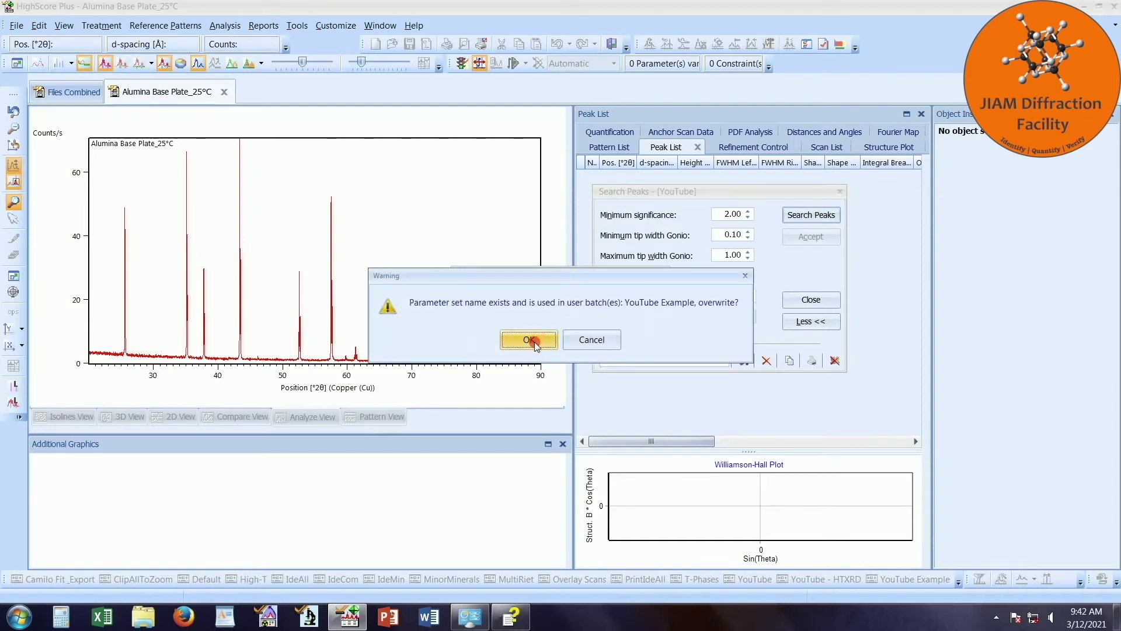
left_click(534, 341)
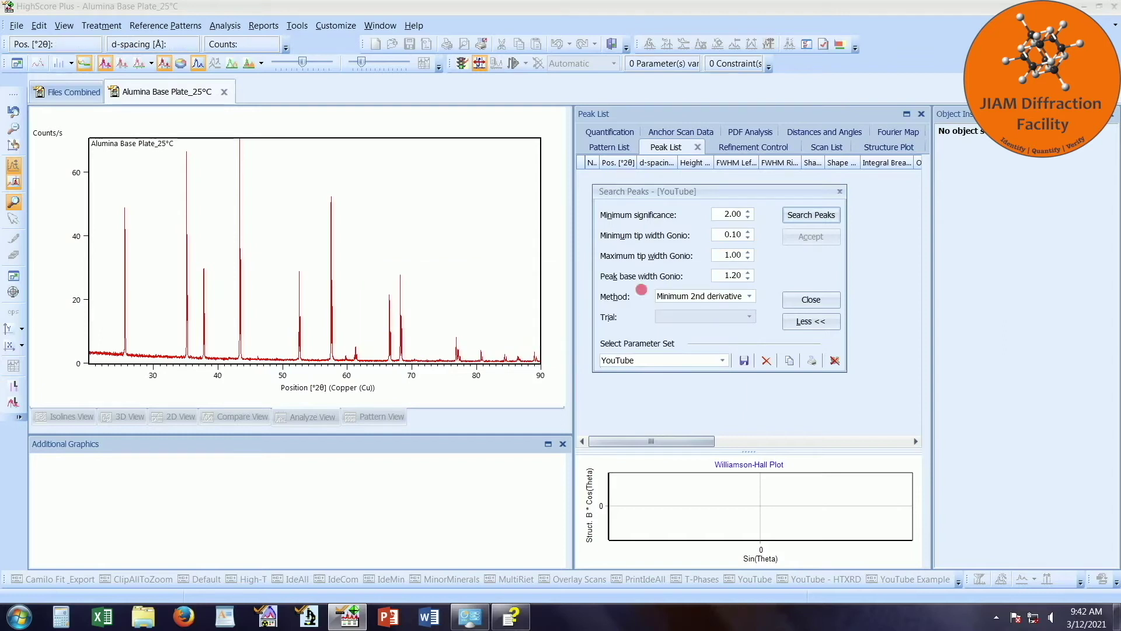
left_click(825, 301)
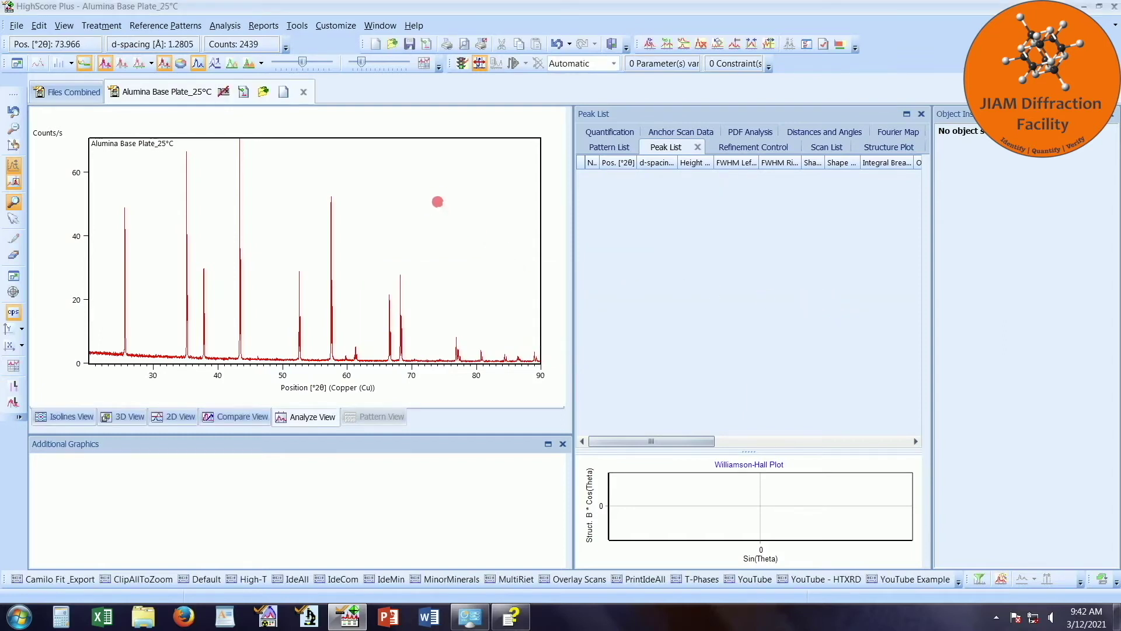
right_click(438, 202)
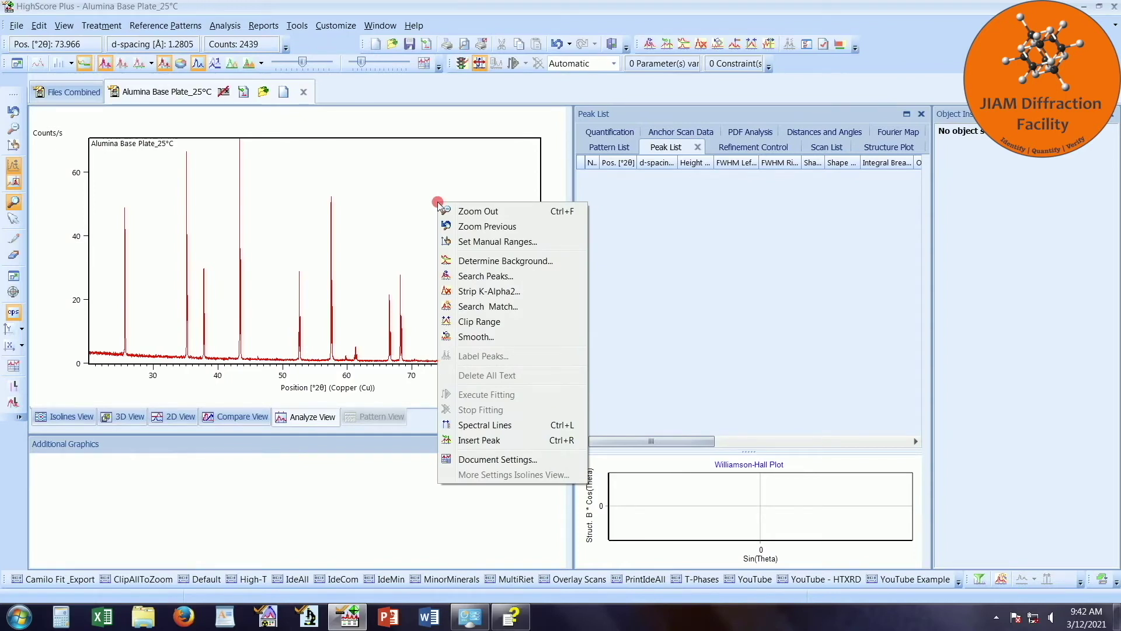
- Edit the Search Match restriction set, marking every element as None of
left_click(528, 307)
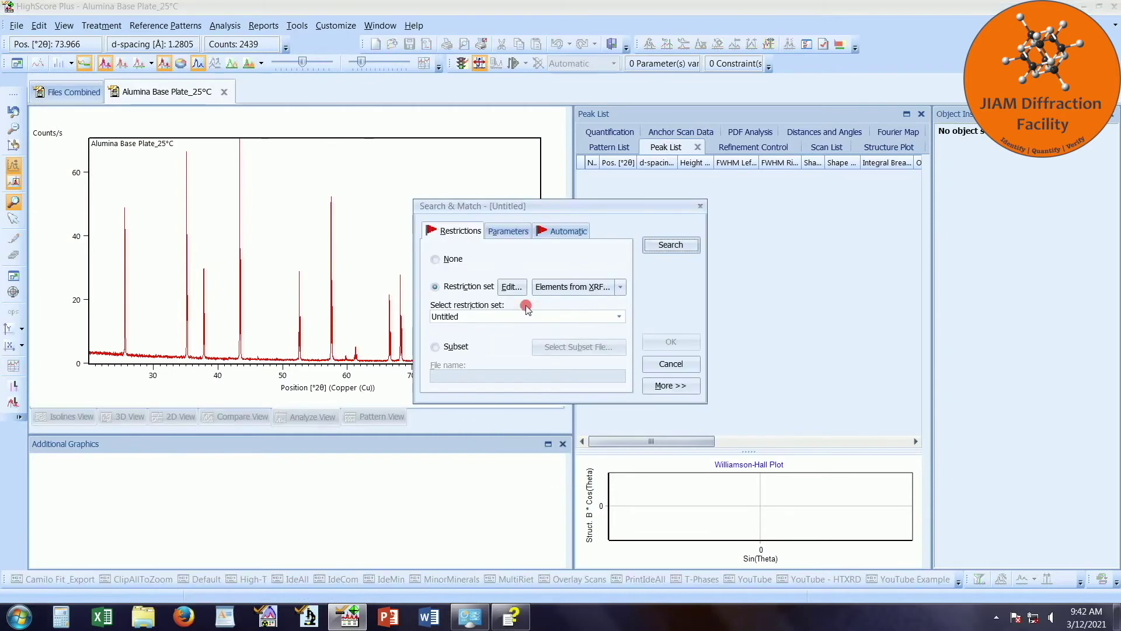
left_click(457, 241)
left_click(513, 292)
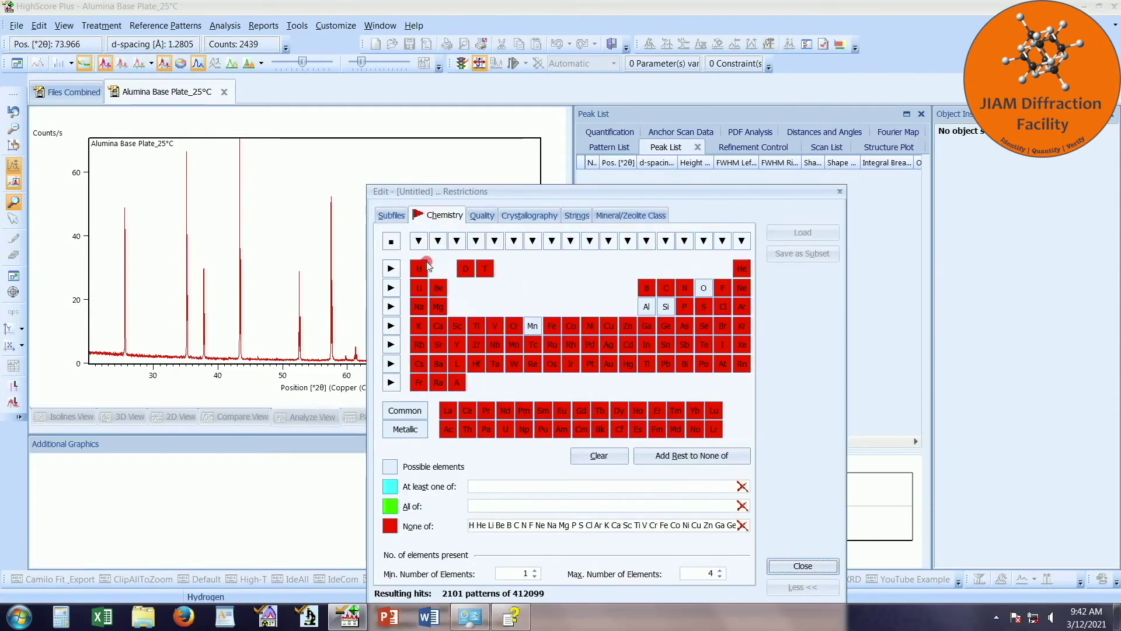
left_click(422, 257)
left_click(391, 241)
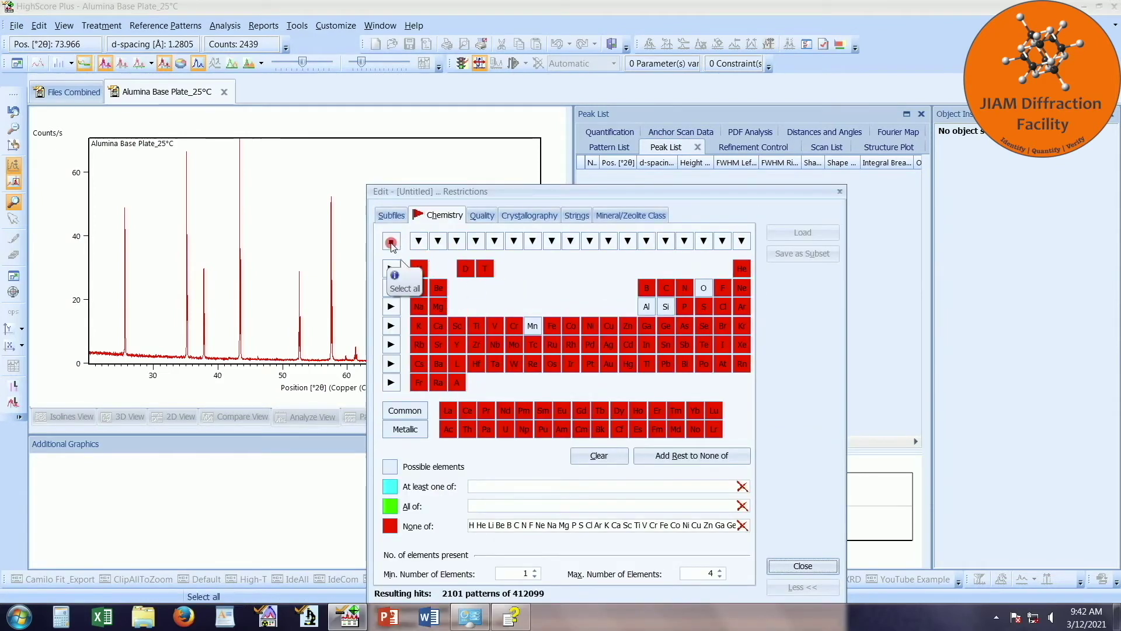
left_click(390, 242)
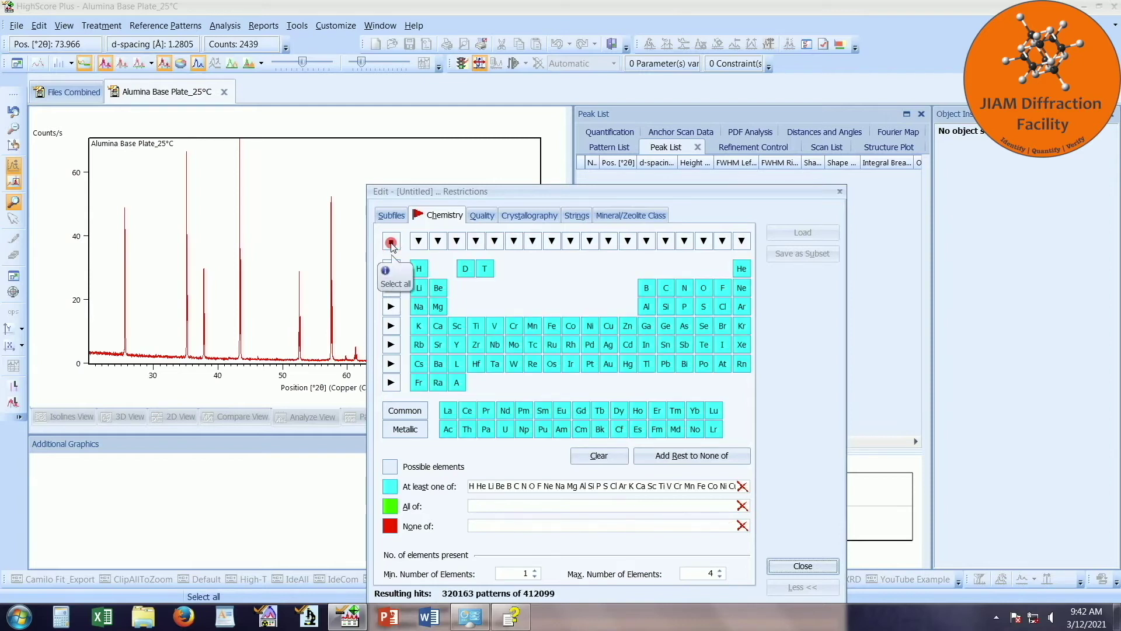
left_click(391, 241)
left_click(391, 241)
left_click(572, 303)
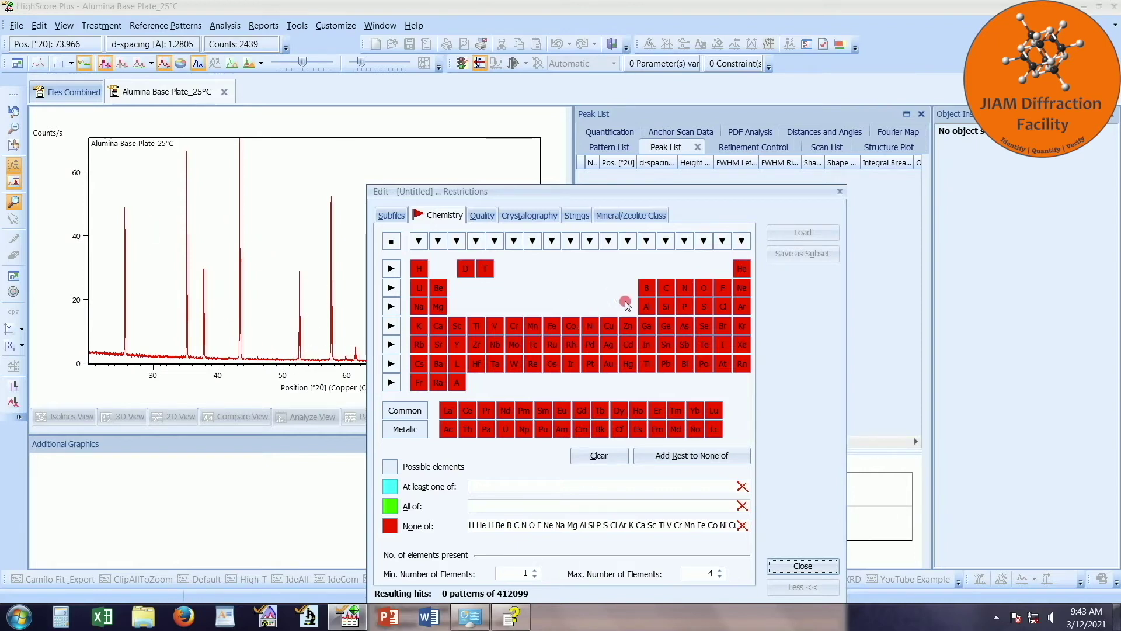
- Allow Al, O, Mn and Si, leaving 2101 of 412099 reference patterns
left_click(646, 306)
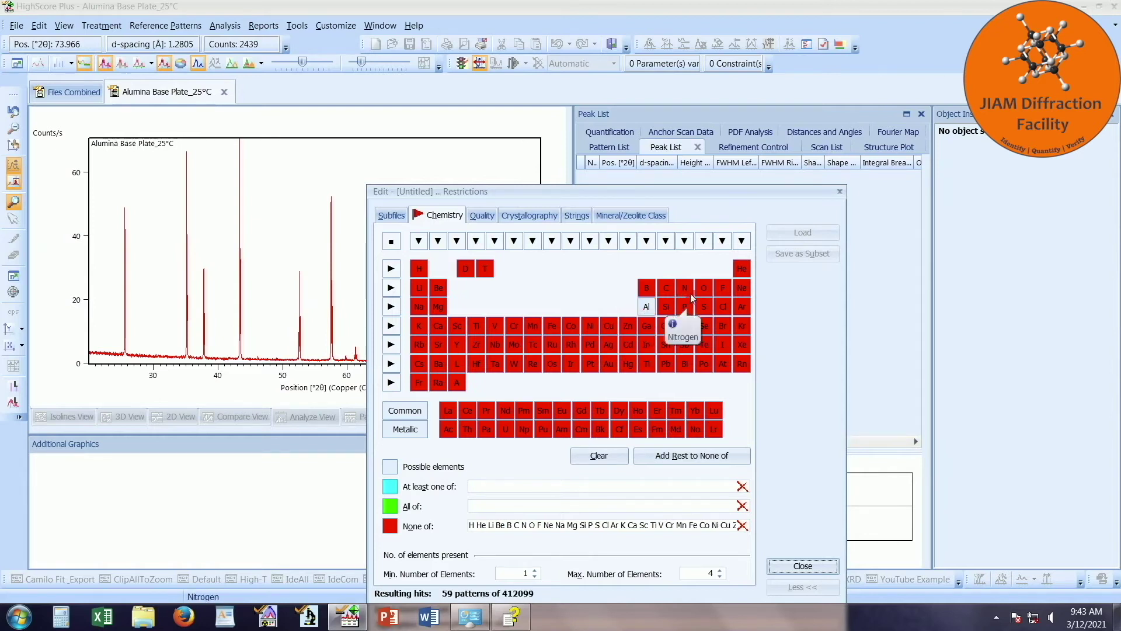
left_click(705, 288)
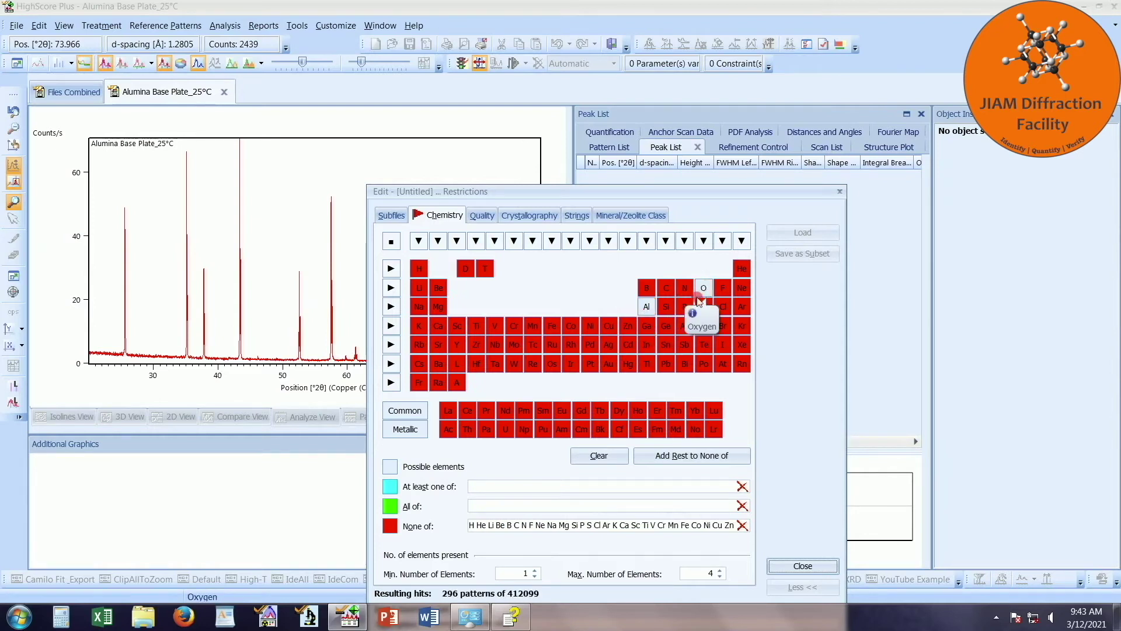
left_click(533, 325)
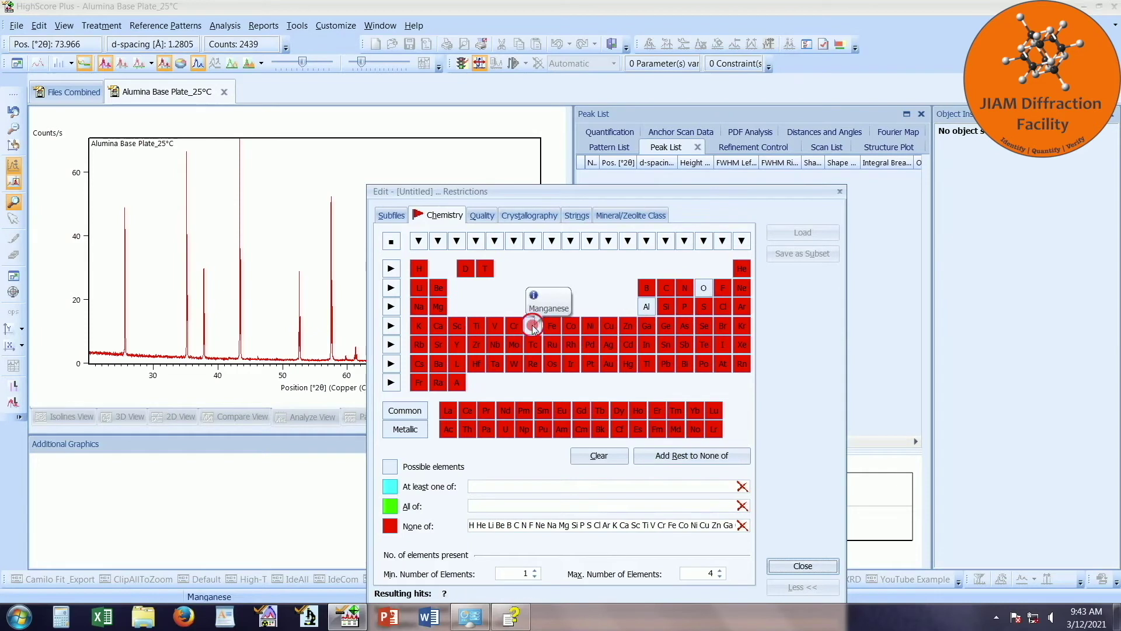
left_click(670, 305)
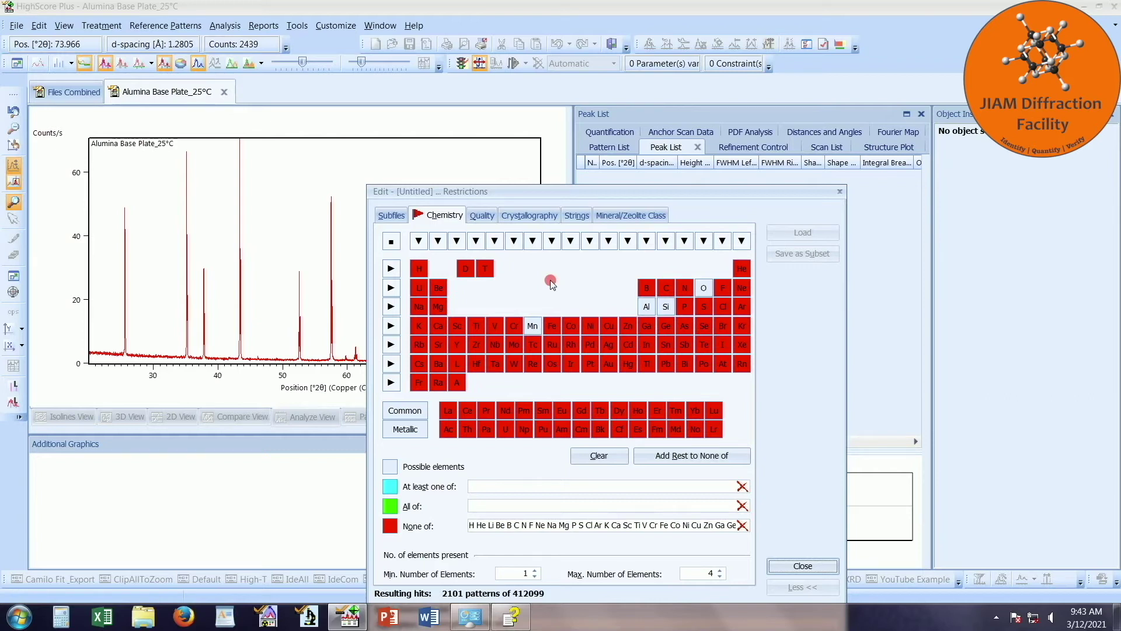
left_click_drag(558, 193, 535, 120)
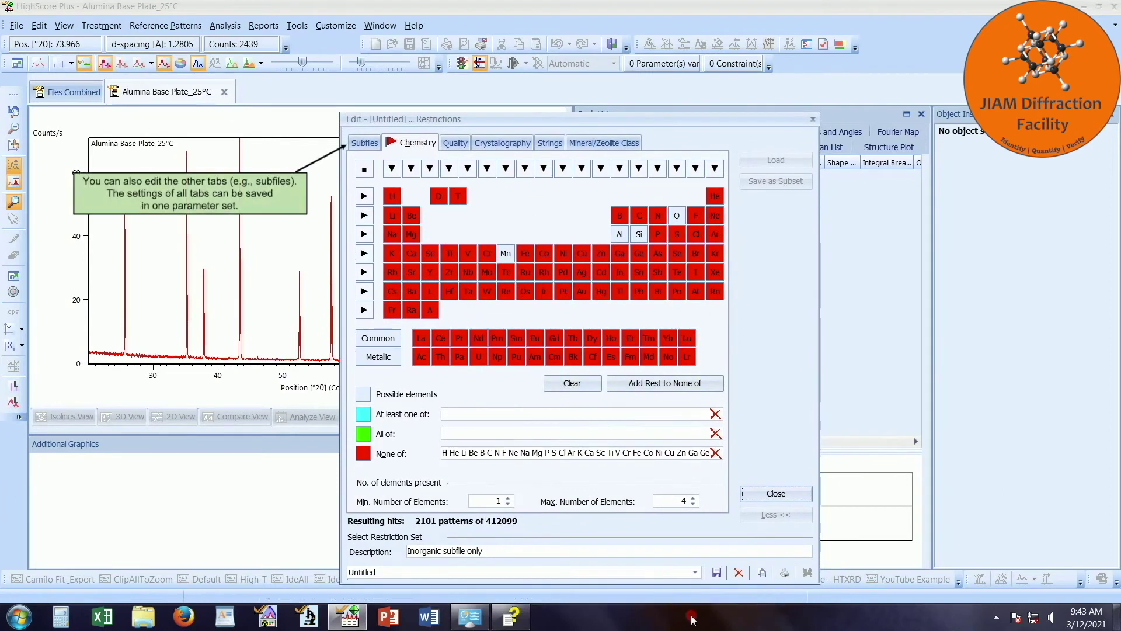
left_click(718, 573)
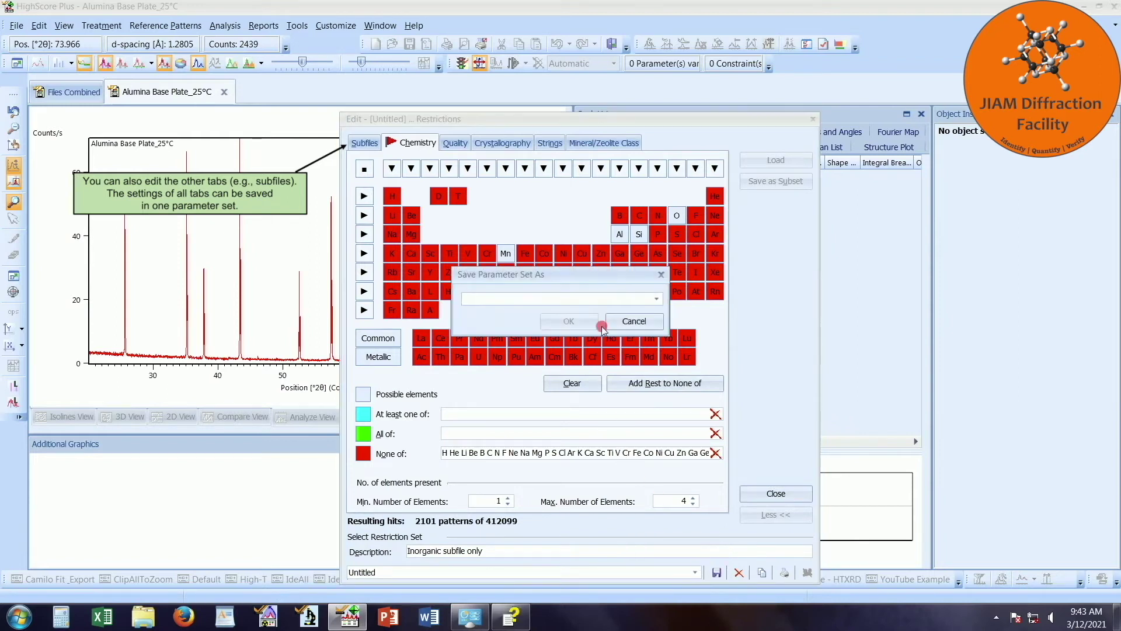
left_click(657, 299)
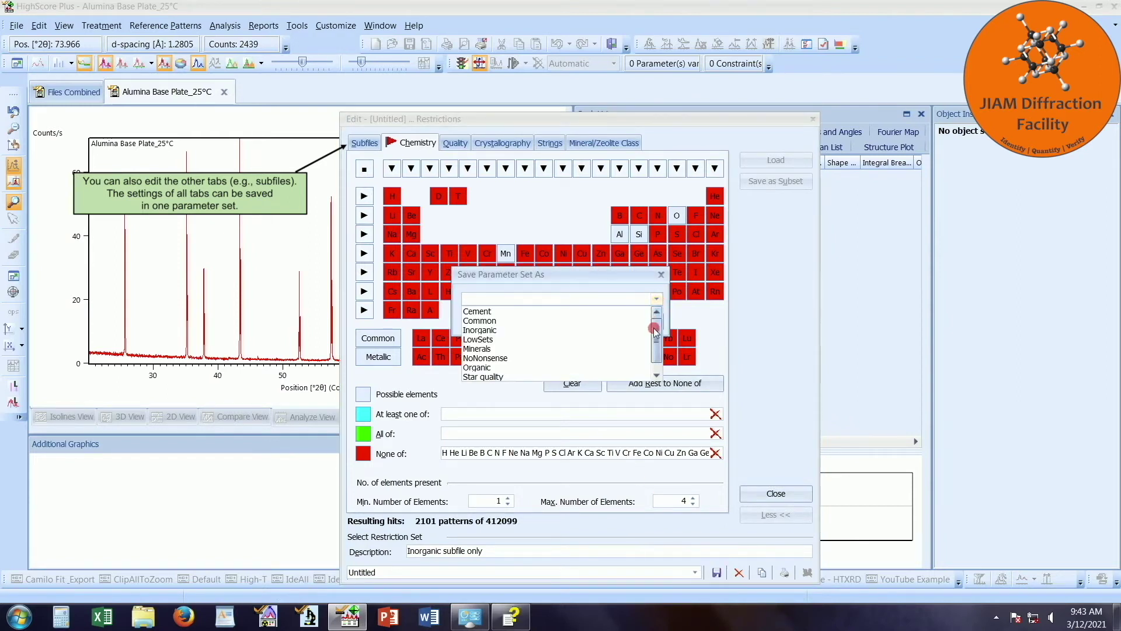
scroll(656, 330, "down", 1)
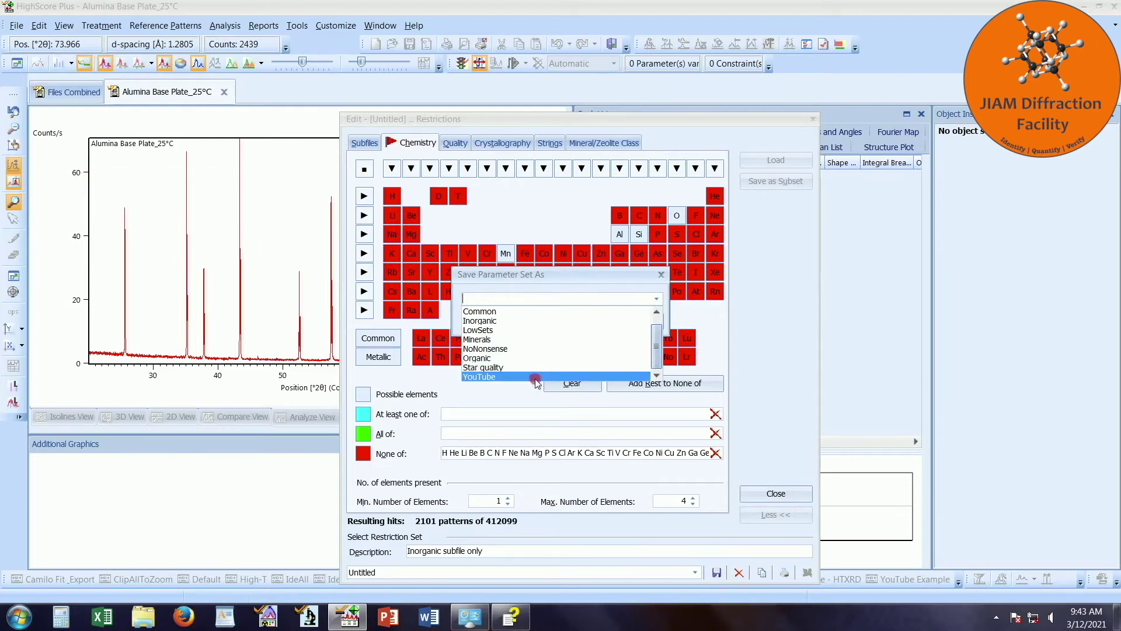
left_click(492, 377)
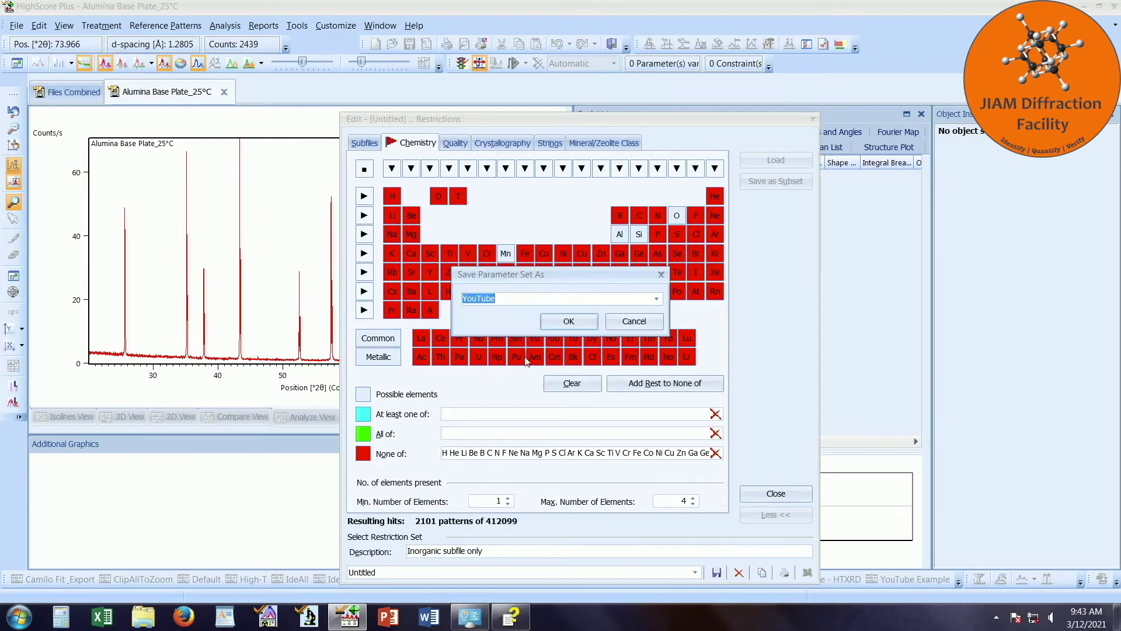
left_click(571, 321)
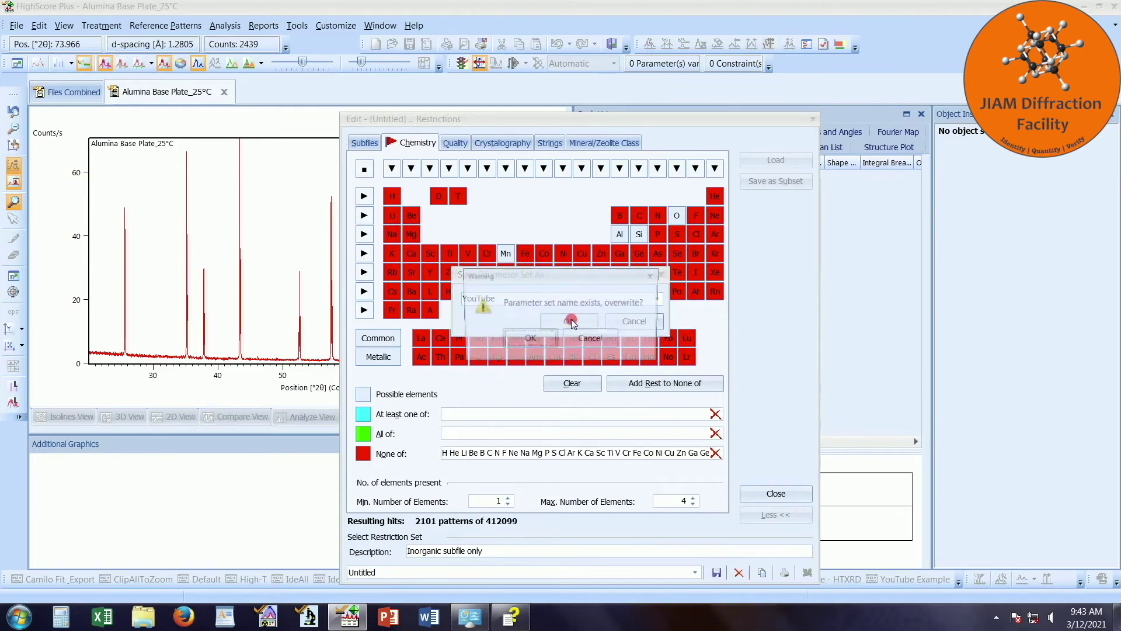
left_click(541, 342)
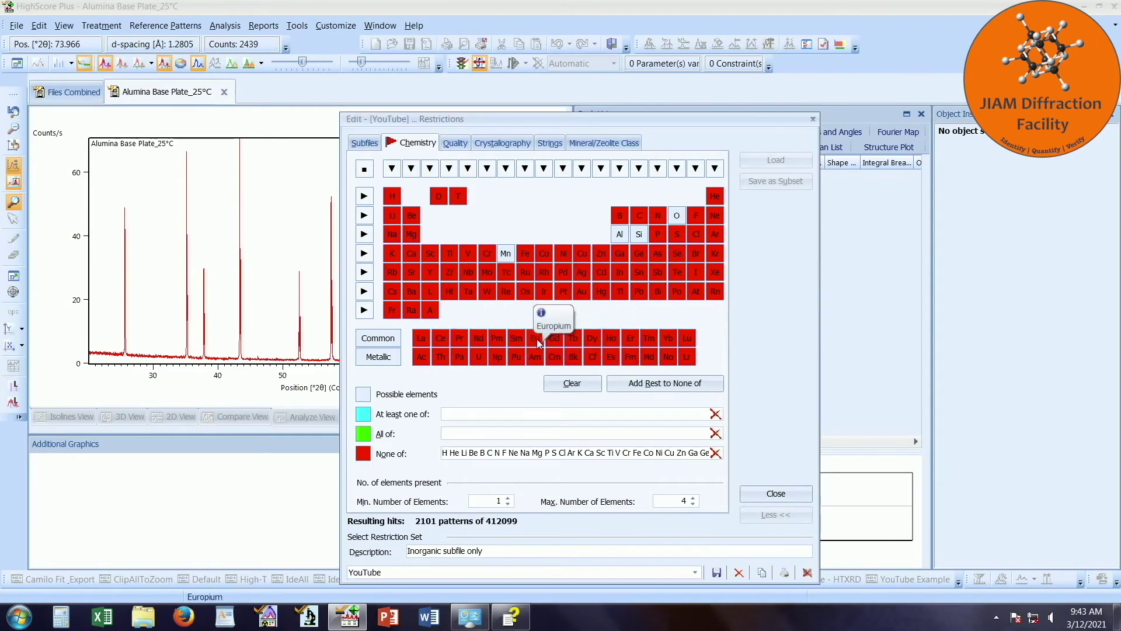
left_click(695, 562)
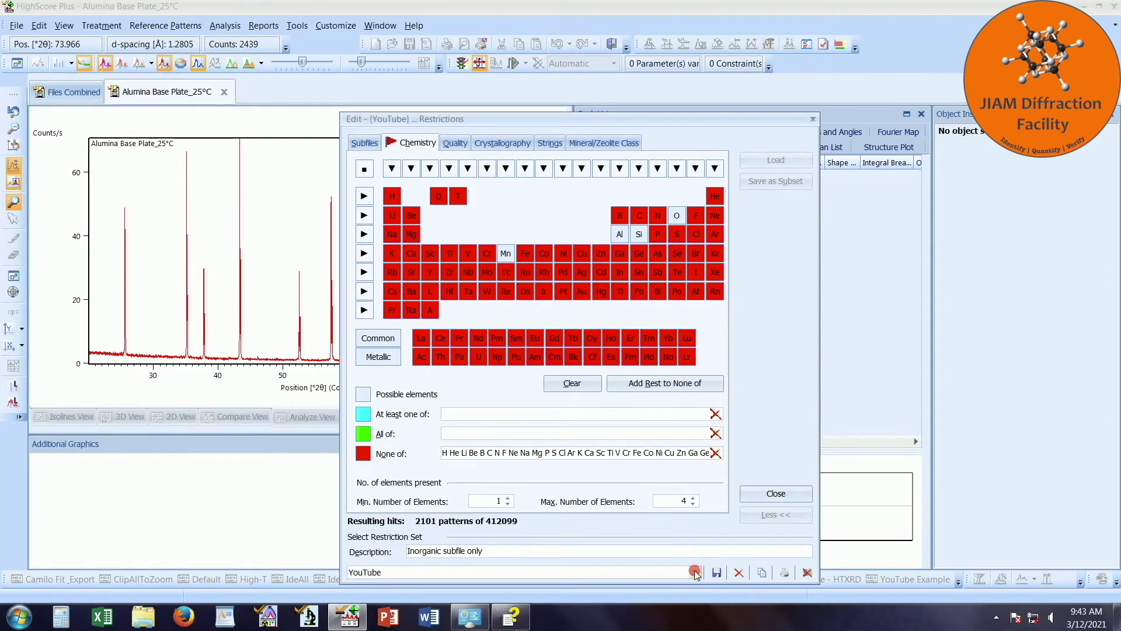
left_click_drag(694, 572, 643, 518)
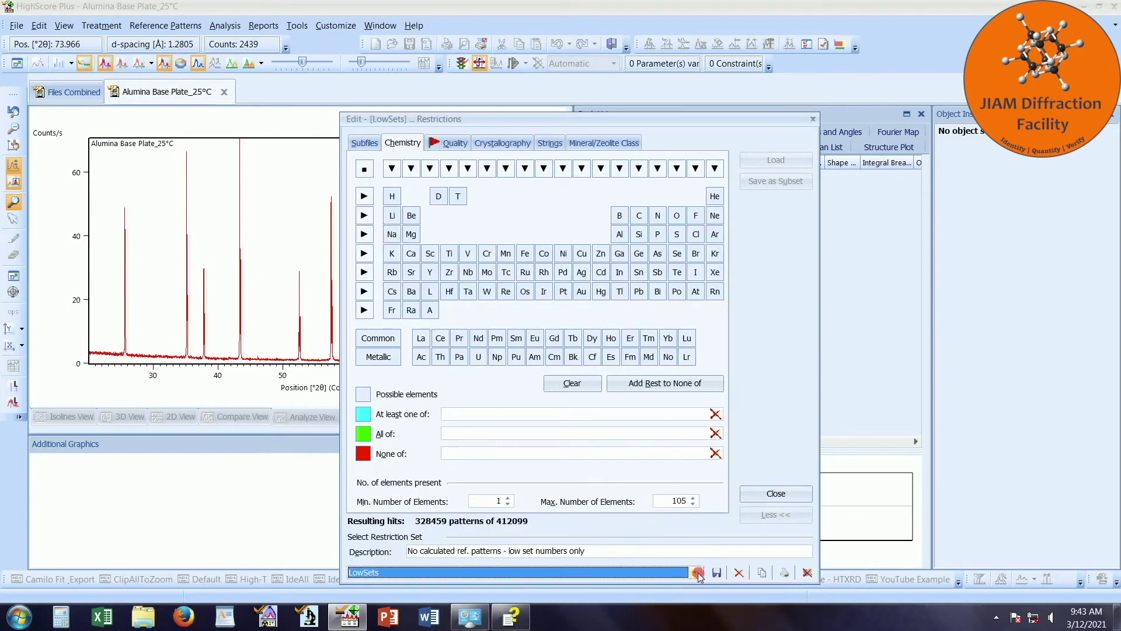
left_click_drag(697, 575, 533, 562)
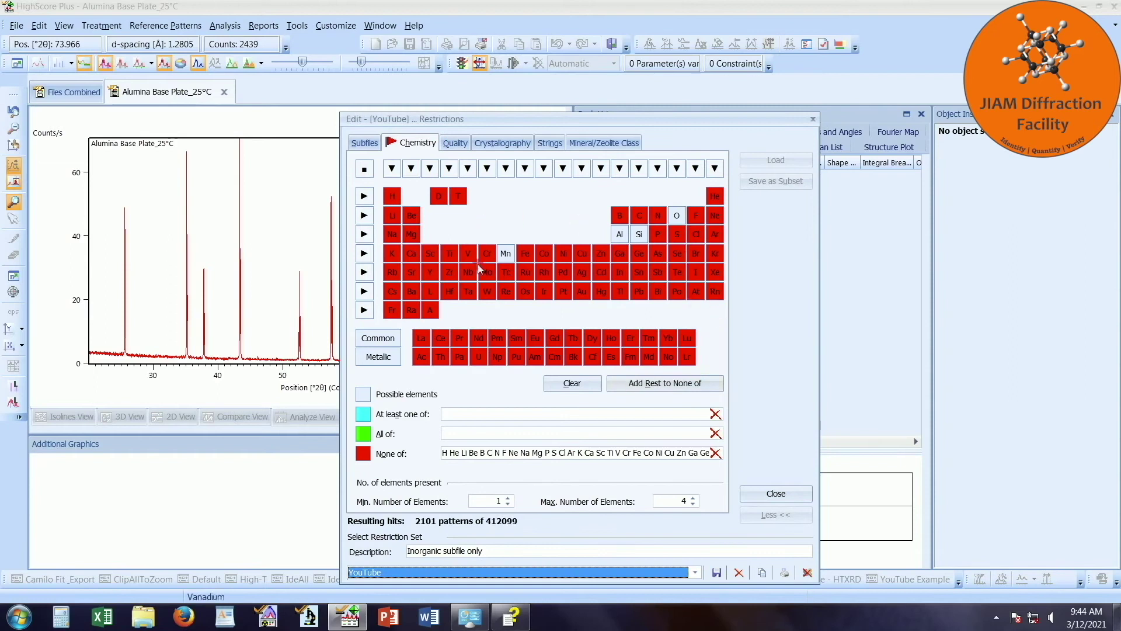
- Review automatic identification (5 accepted patterns, minimum score 50, depth 10) and widen the candidate Score column
left_click(776, 494)
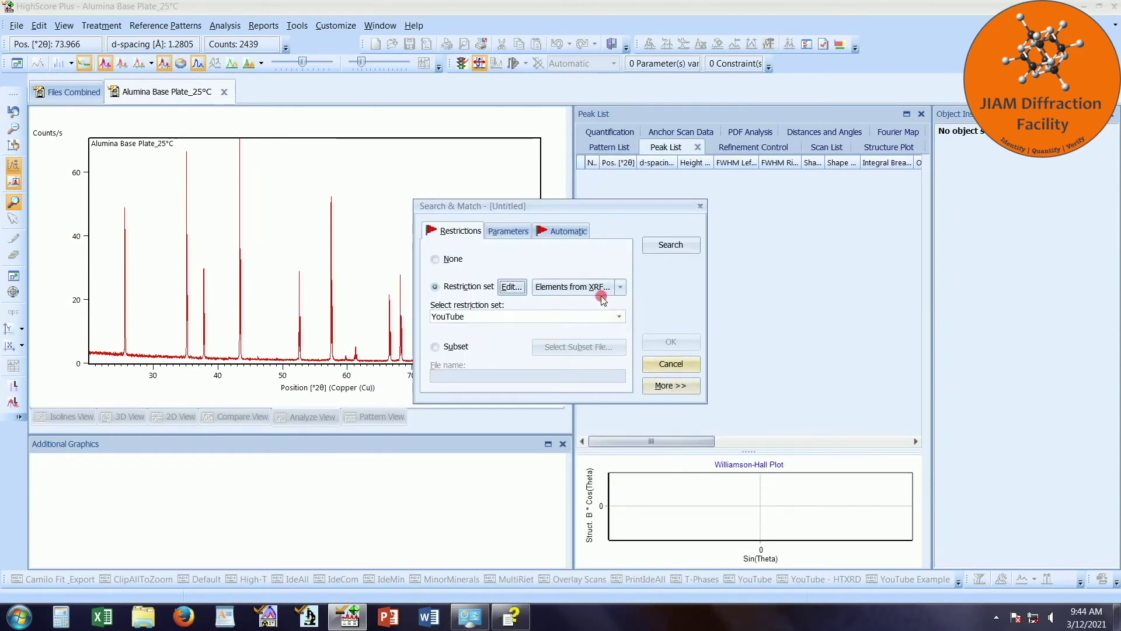
left_click(565, 233)
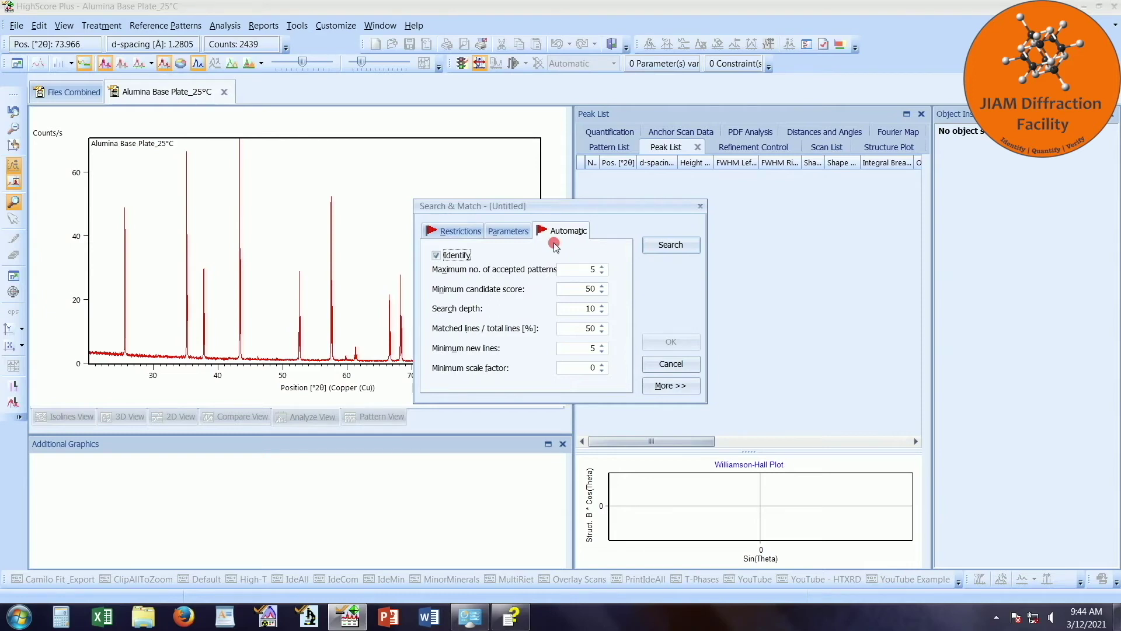
left_click(609, 147)
left_click_drag(611, 205, 385, 199)
left_click_drag(749, 308, 749, 470)
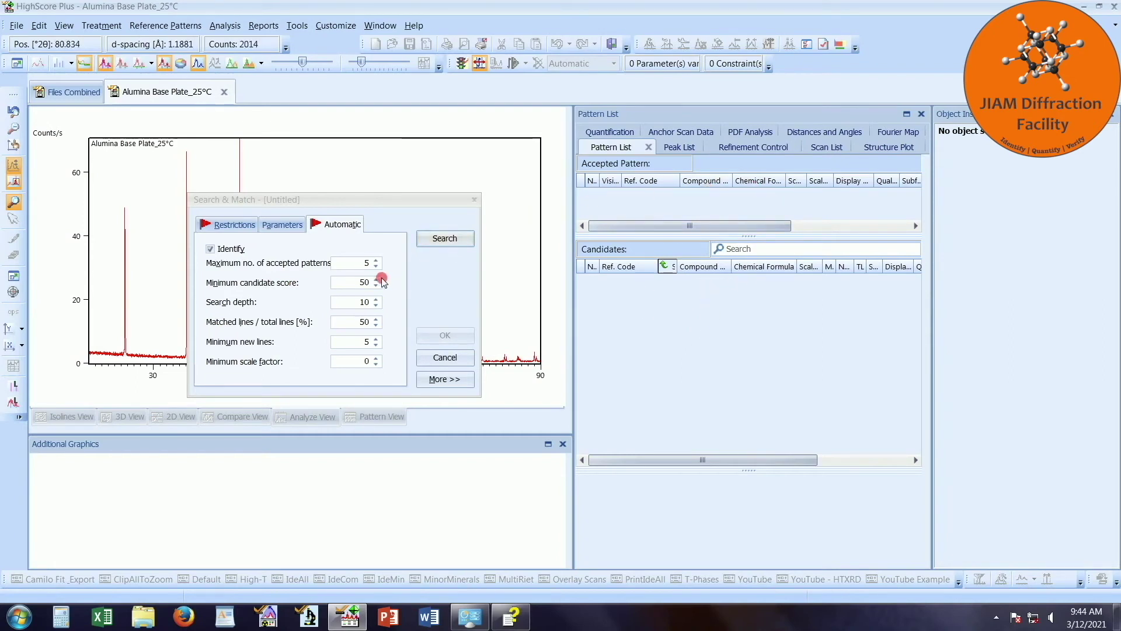
left_click_drag(675, 272, 707, 267)
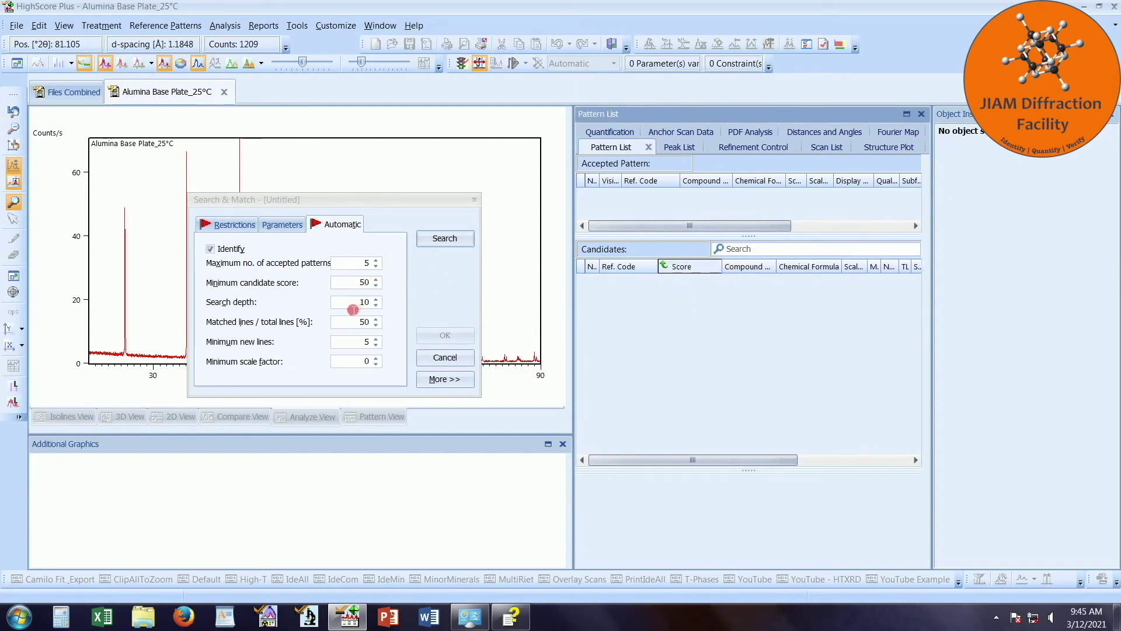
left_click(354, 308)
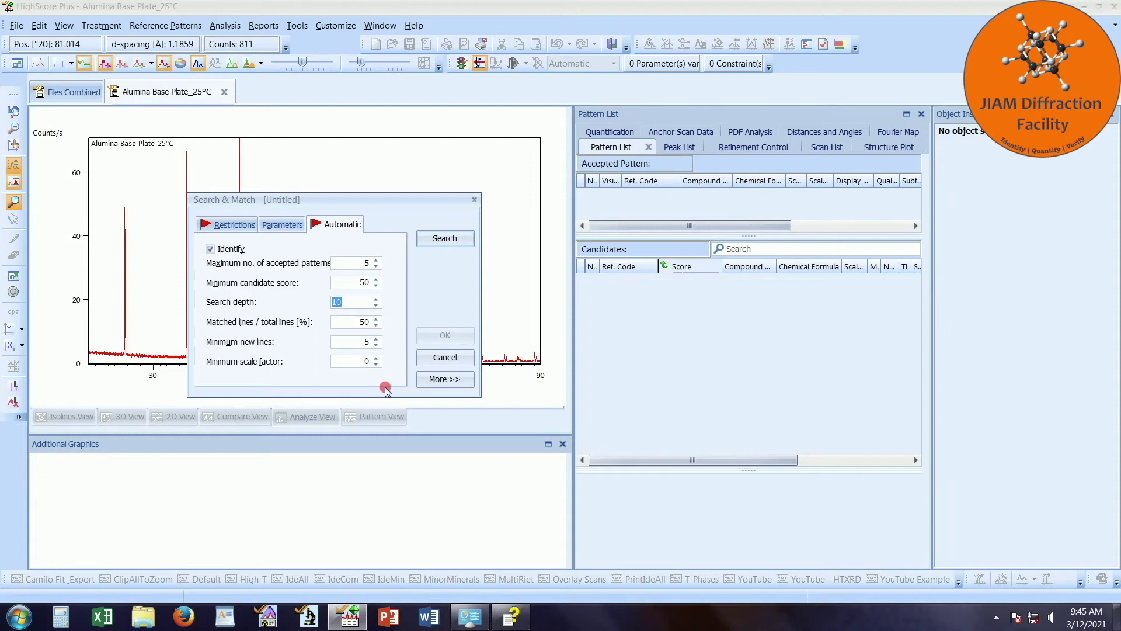
left_click(351, 323)
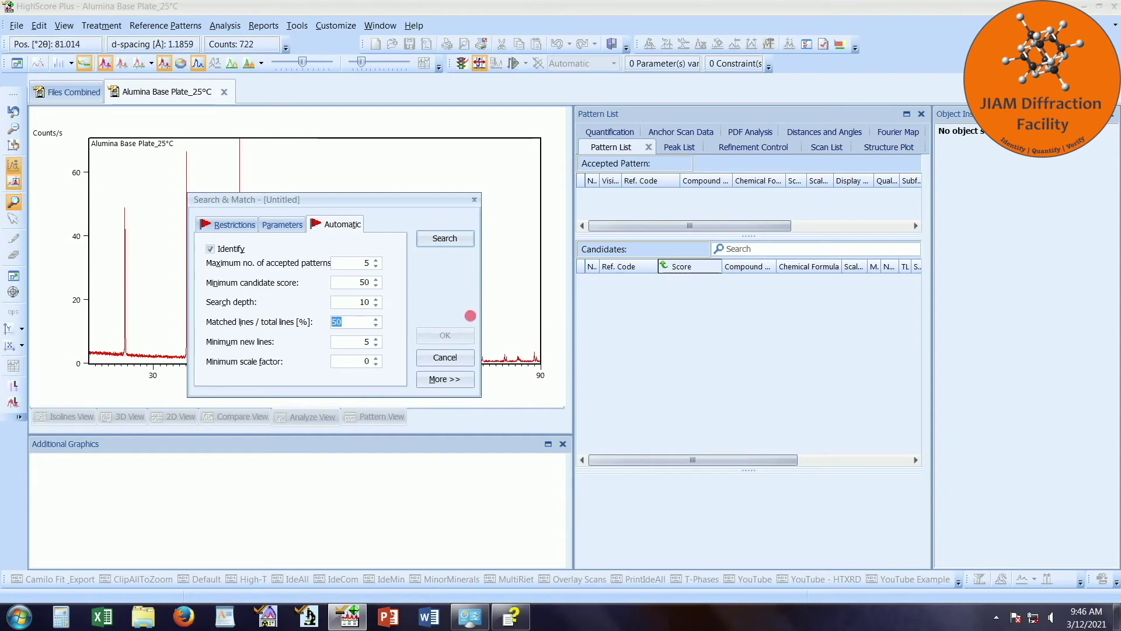
left_click(362, 347)
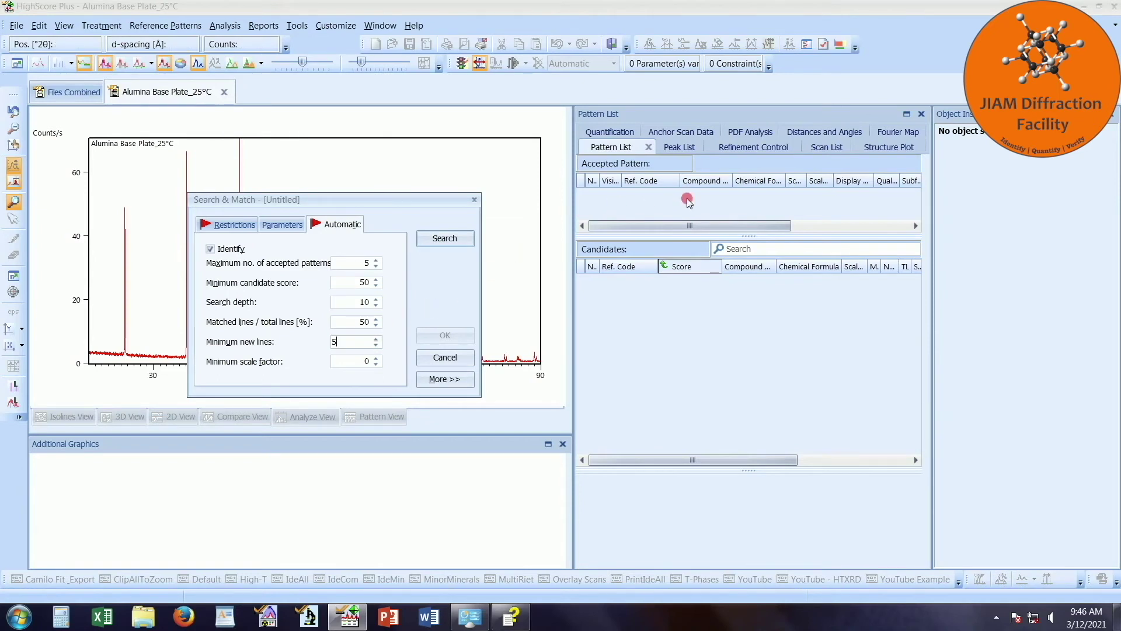
left_click(364, 366)
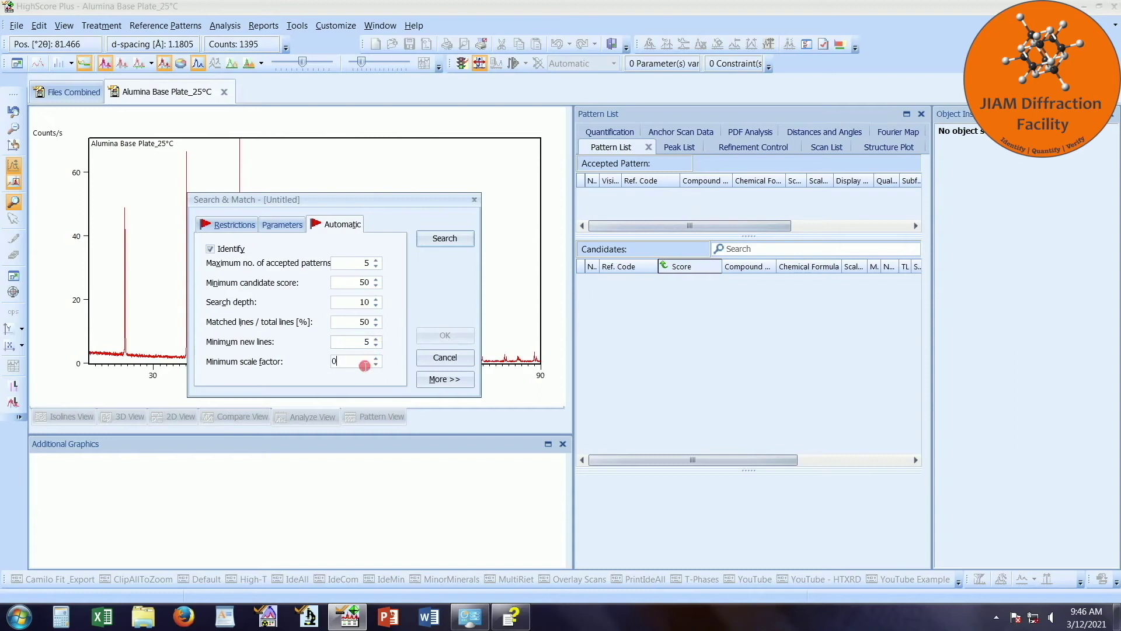
mouse_move(364, 365)
left_mouse_down()
mouse_move(309, 364)
mouse_move(349, 368)
mouse_move(407, 274)
mouse_move(391, 249)
mouse_move(331, 279)
mouse_move(345, 383)
mouse_move(401, 341)
mouse_move(395, 248)
mouse_move(369, 248)
left_mouse_up()
- Save the automatic Search & Match settings under the YouTube name, confirming the overwrite, and close
left_click(451, 380)
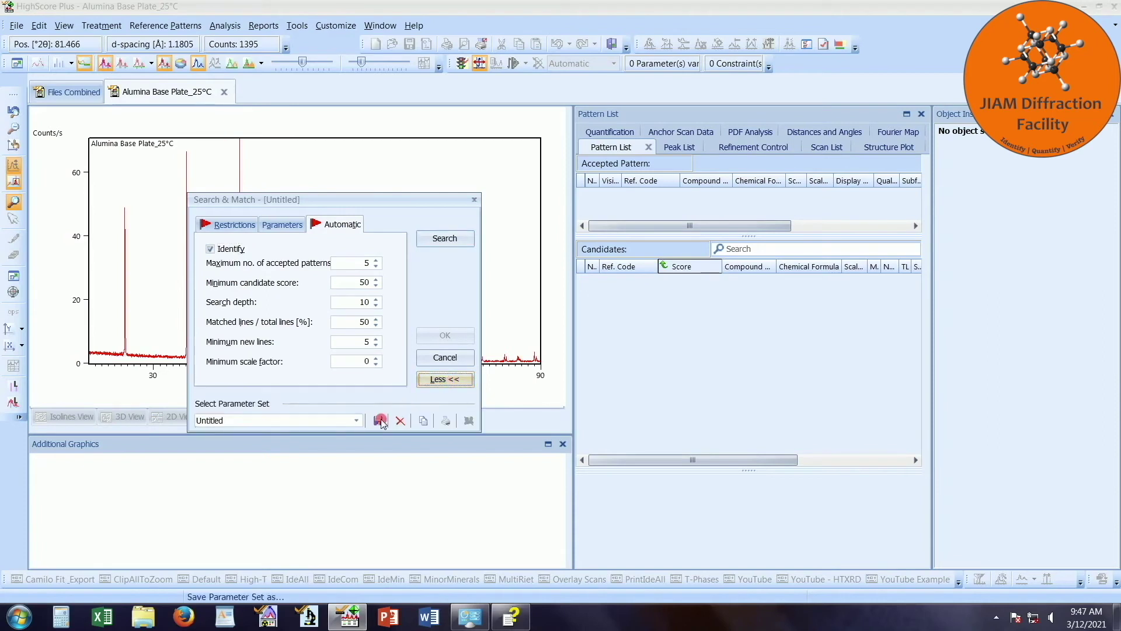
left_click(378, 421)
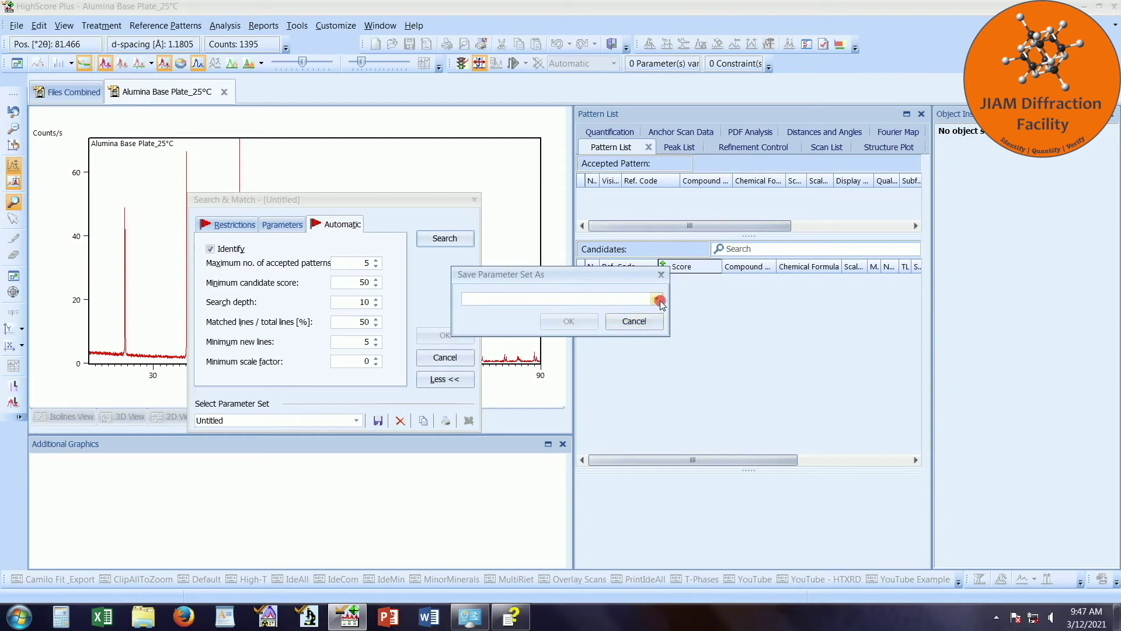
left_click(656, 299)
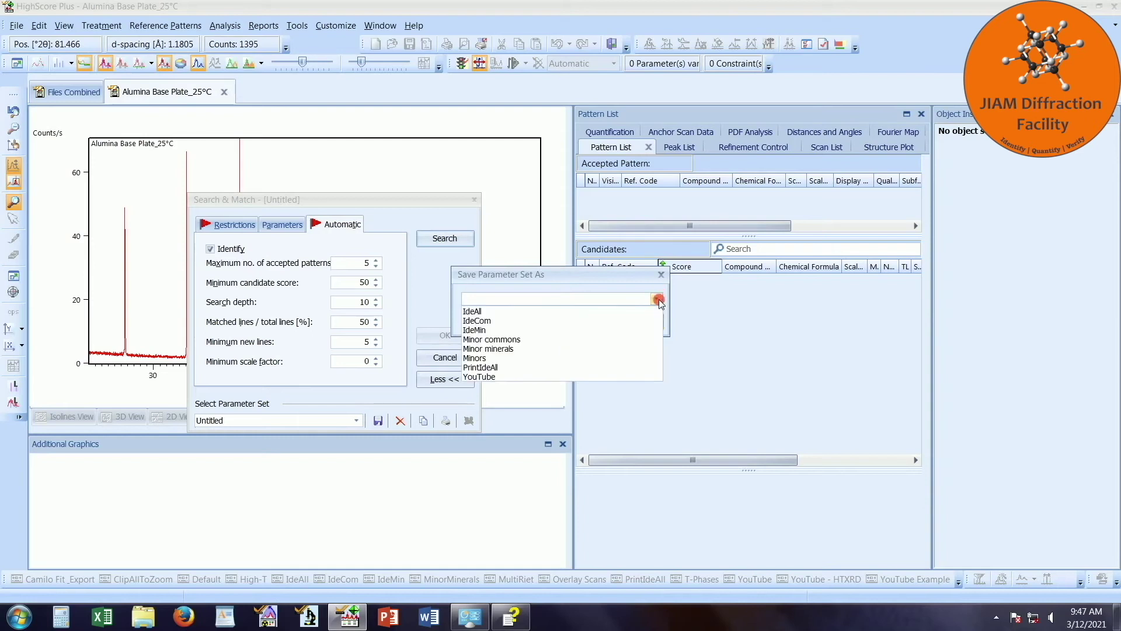
left_click(563, 376)
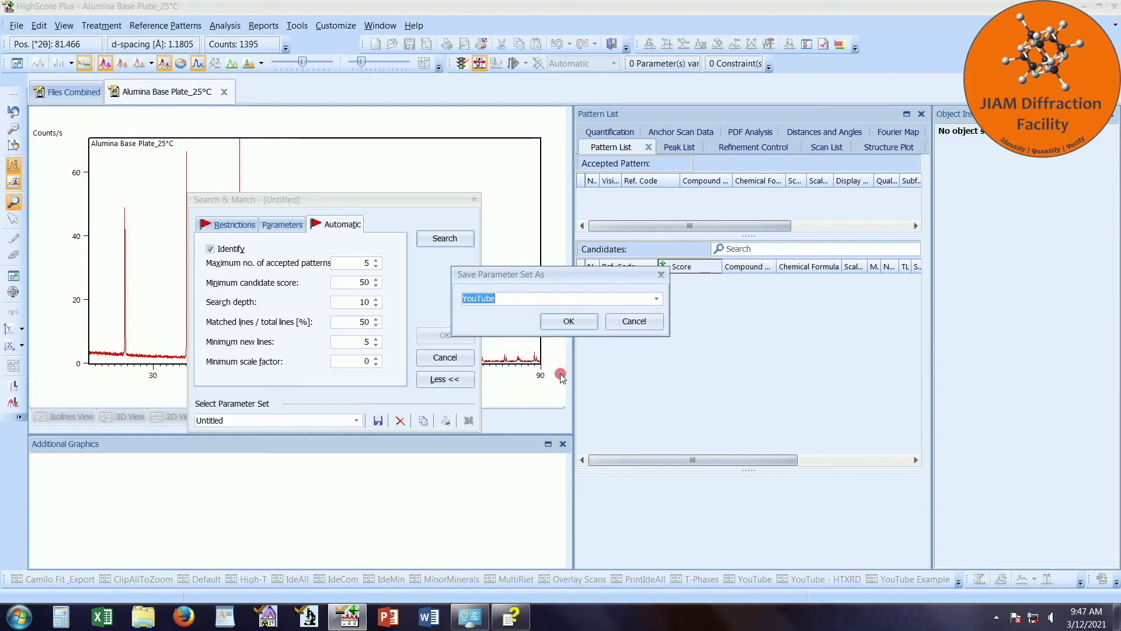
left_click(569, 321)
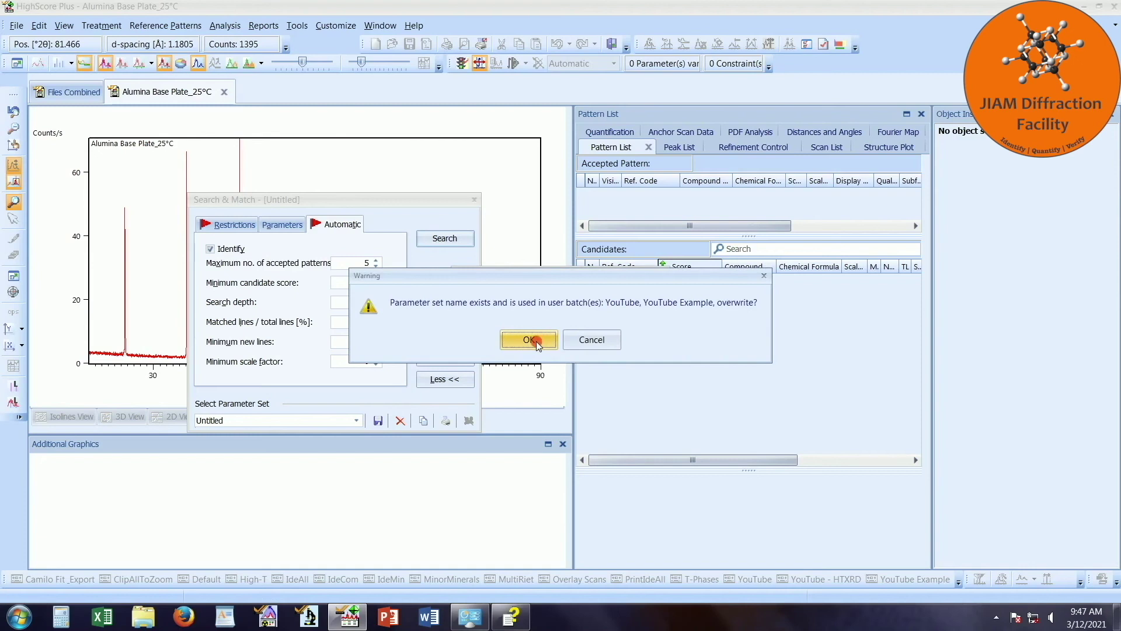
left_click(536, 341)
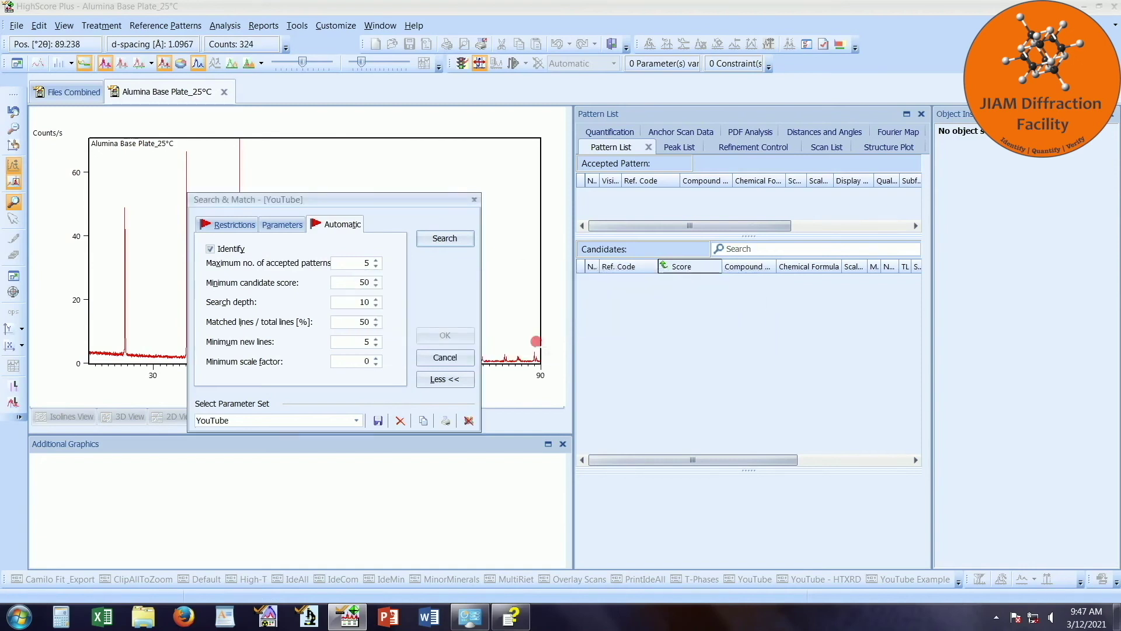
left_click(445, 358)
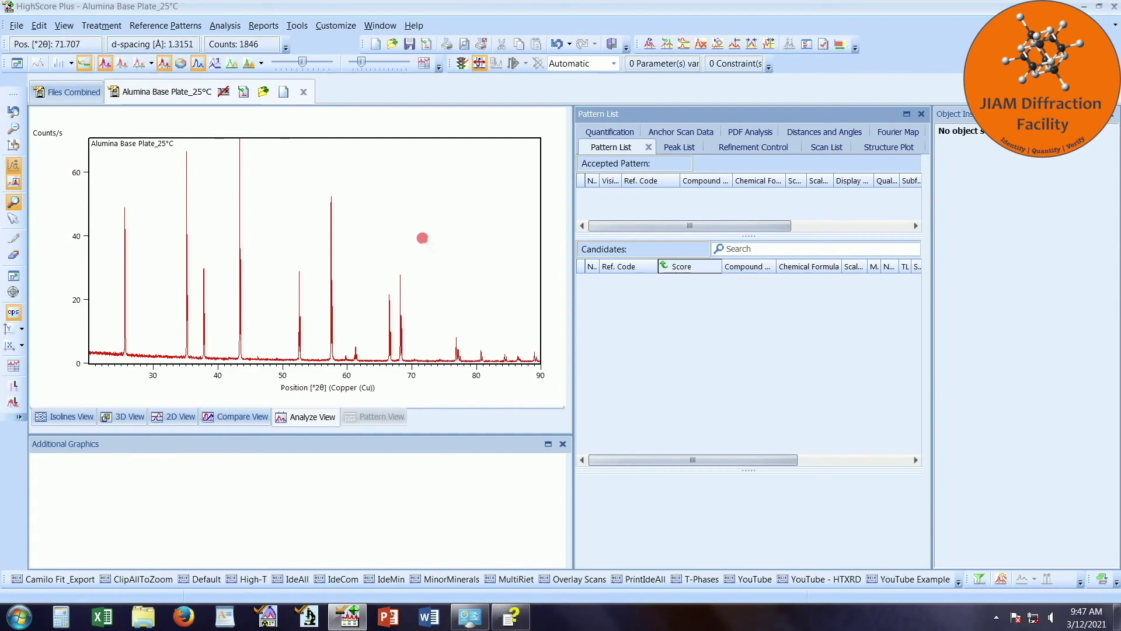
left_click(340, 28)
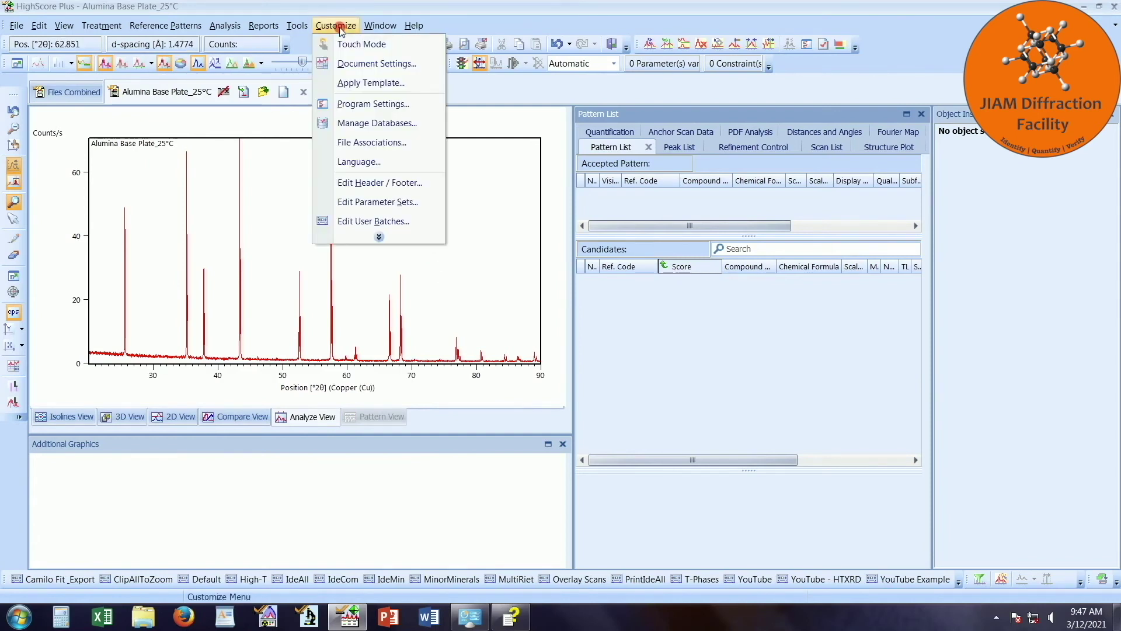
- Delete the Search & Match, Search Peaks and Determine Background rows from the YouTube Example batch
left_click(419, 223)
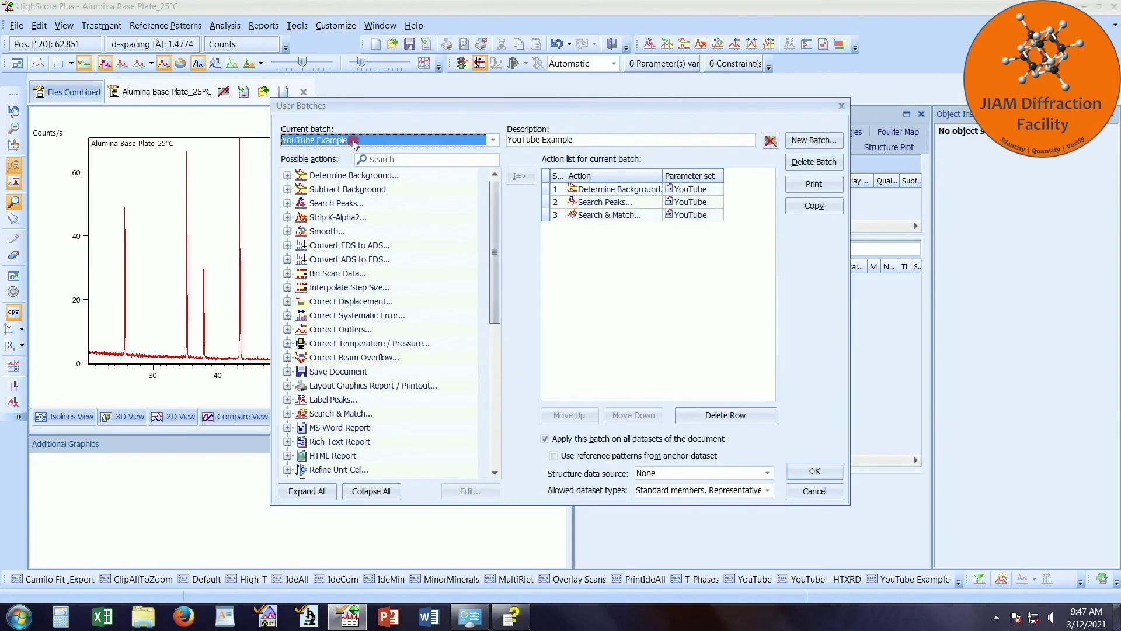
left_click(642, 219)
left_click(733, 416)
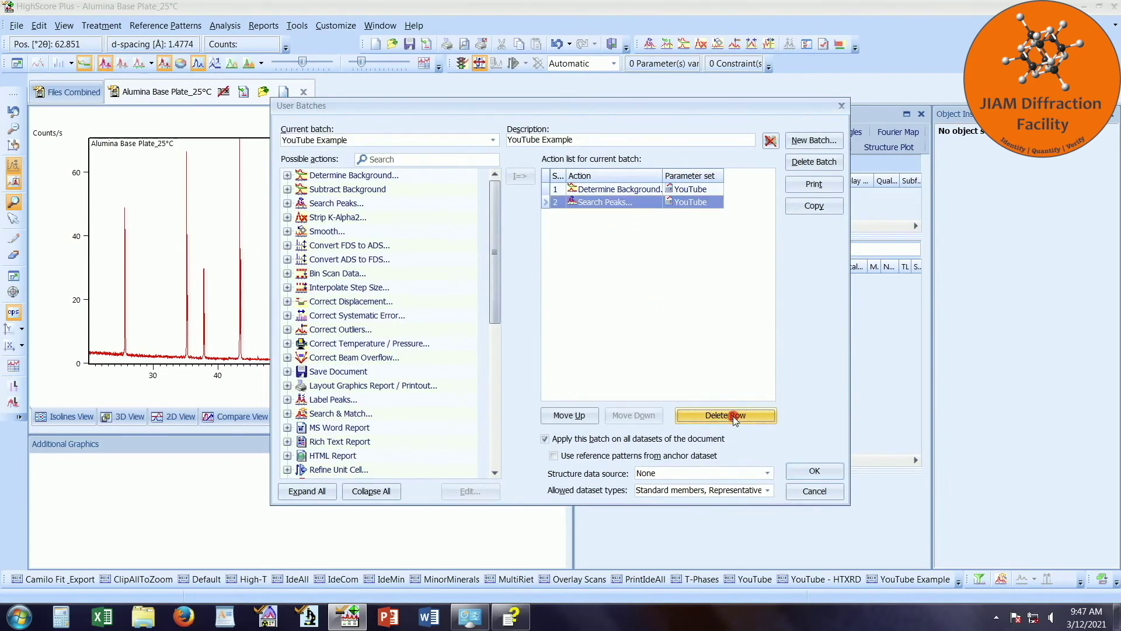
left_click(733, 417)
left_click(734, 417)
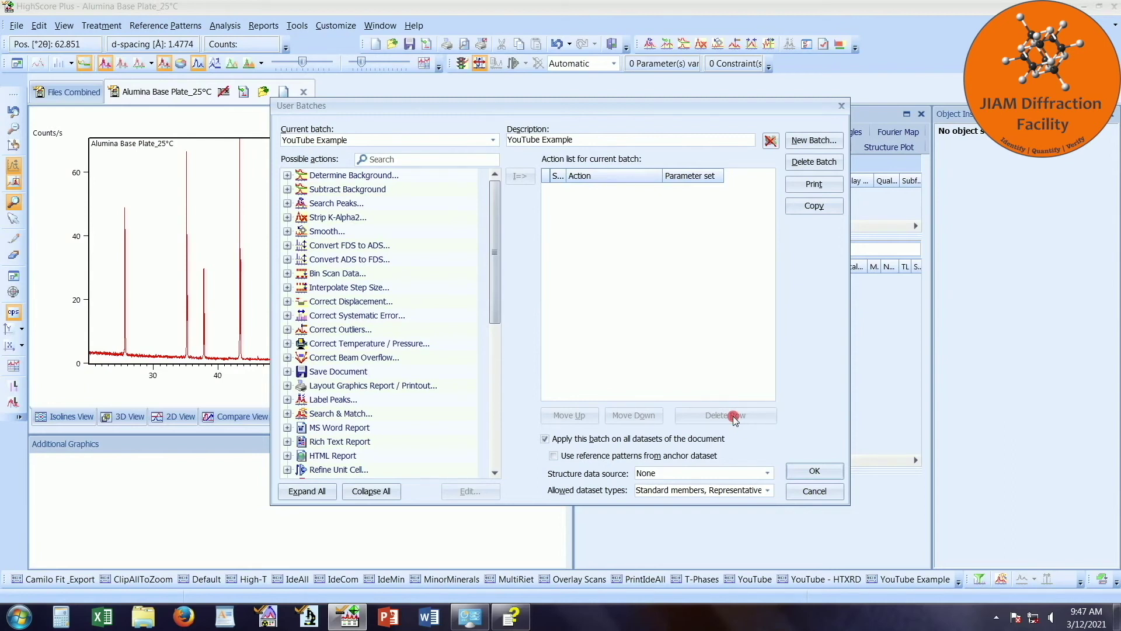
- Begin a new user batch based on an empty batch, then cancel it and return to the YouTube Example batch
left_click(812, 140)
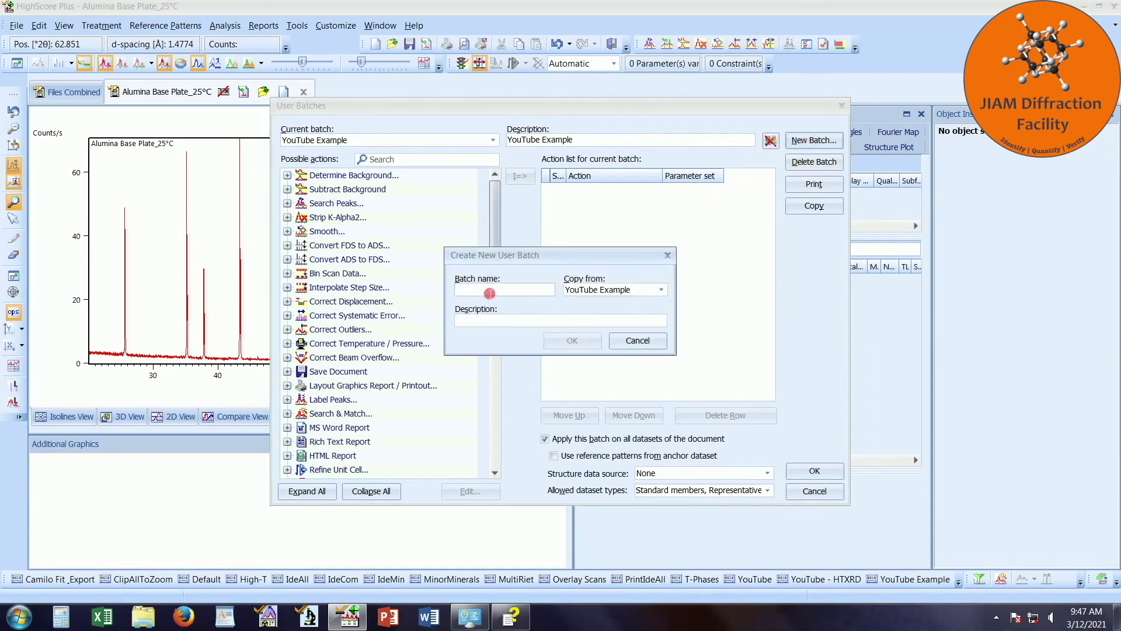
left_click(661, 289)
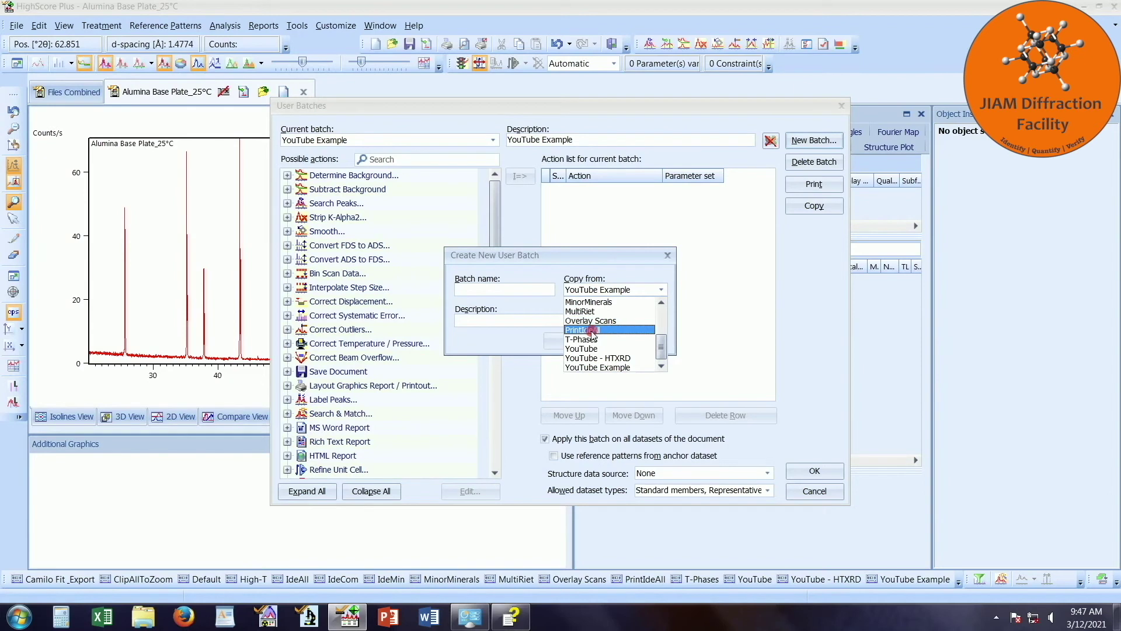
scroll(592, 333, "up", 3)
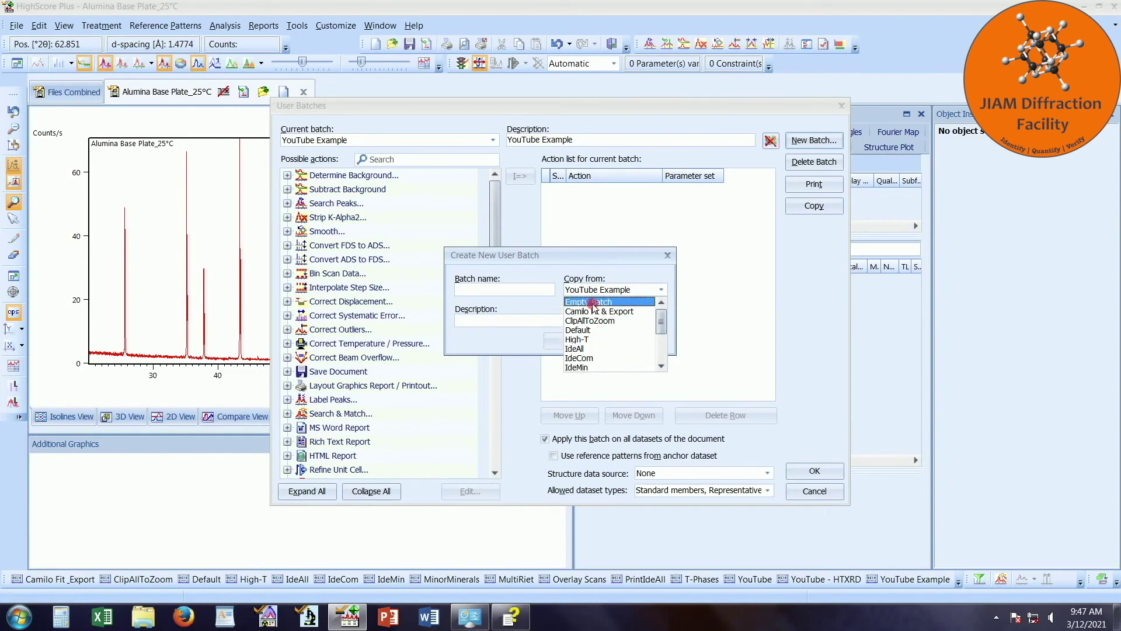
left_click(593, 303)
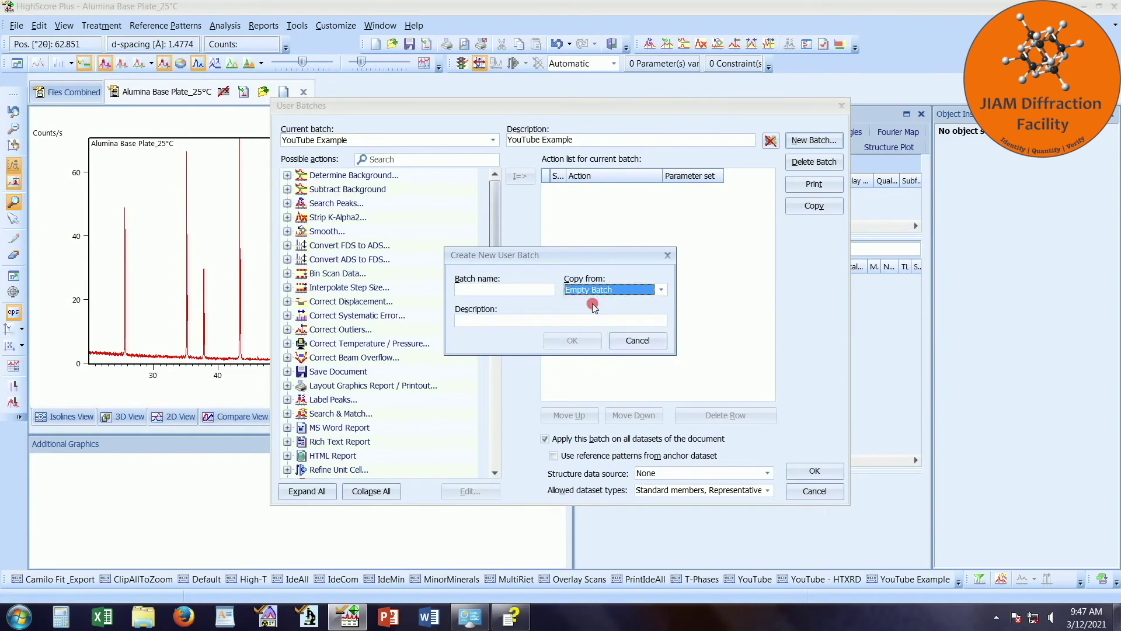
left_click(632, 342)
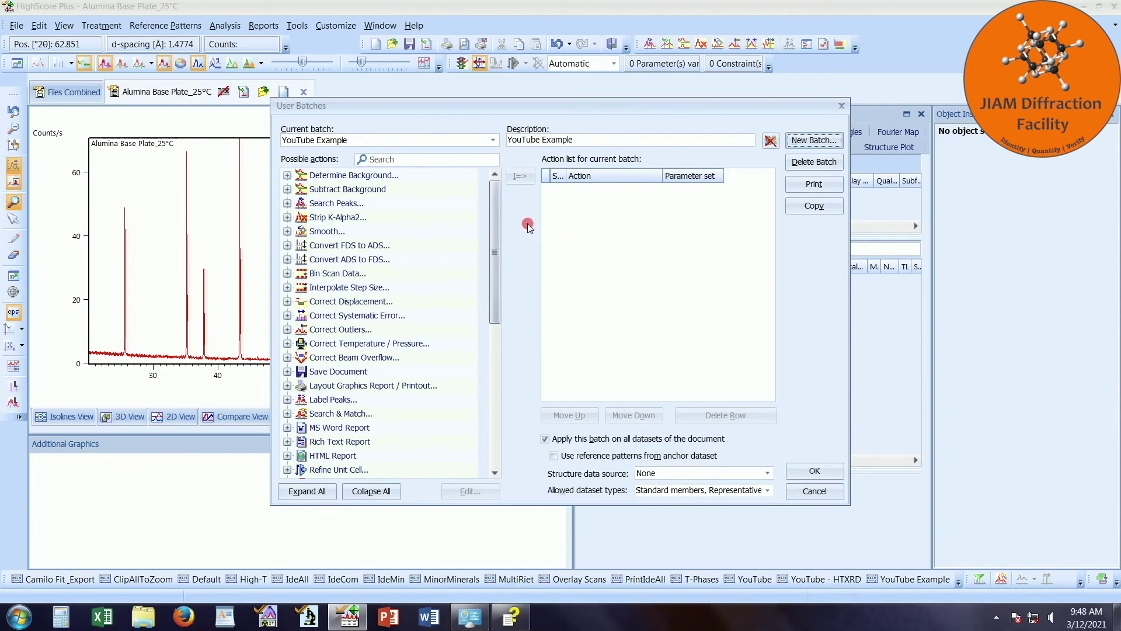
- Add Determine Background and Search Peaks actions, each using the YouTube parameter set
left_click(287, 175)
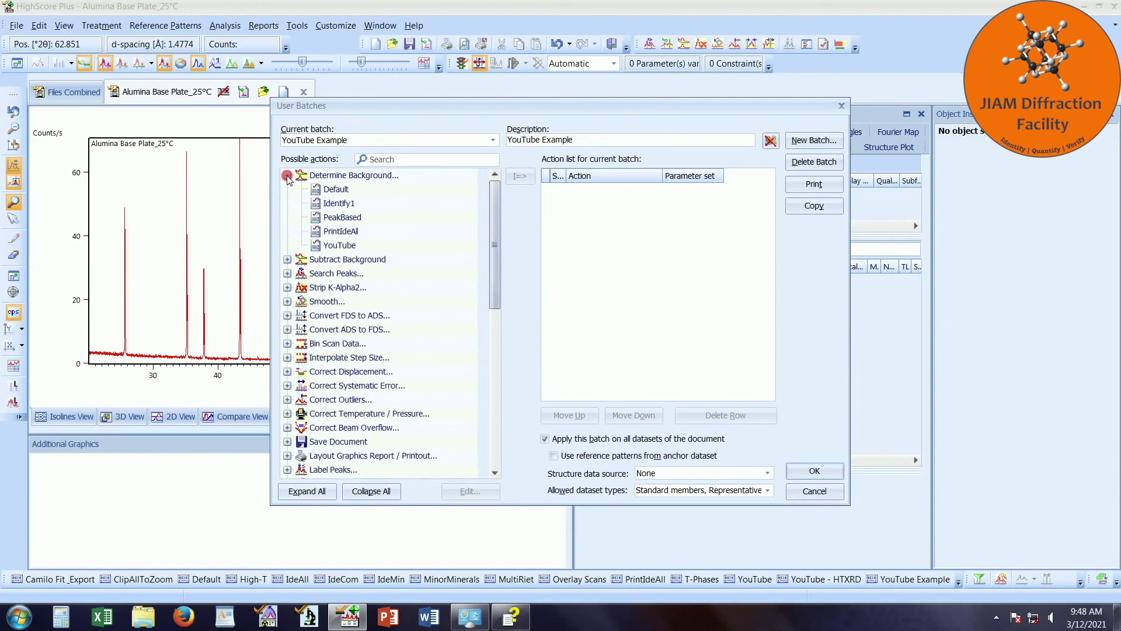
left_click(340, 245)
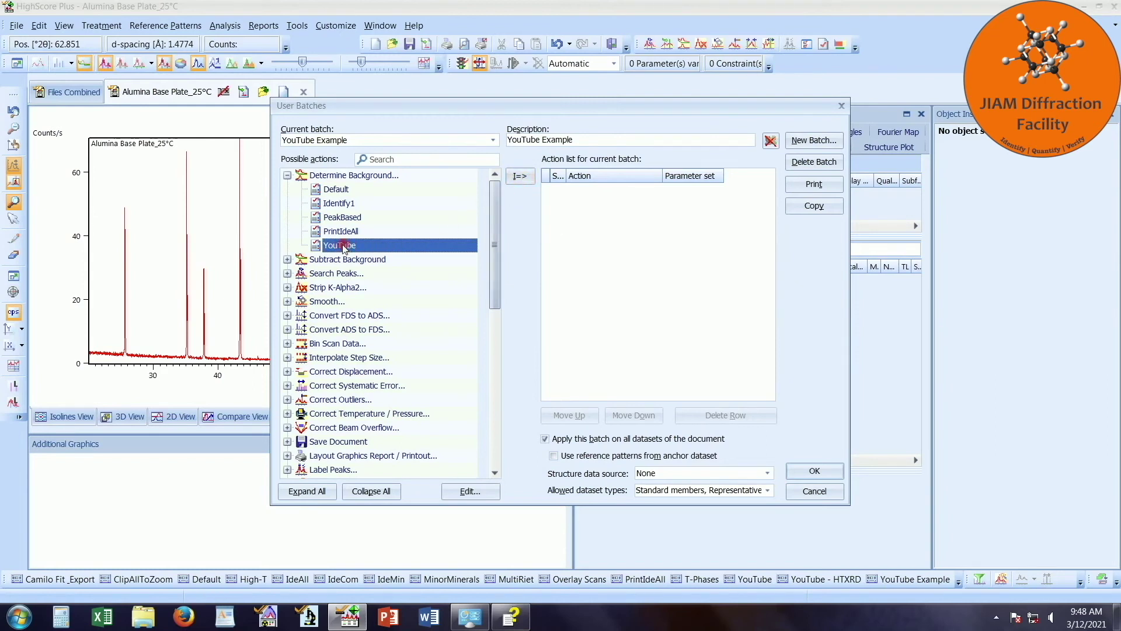
left_click_drag(344, 246, 569, 223)
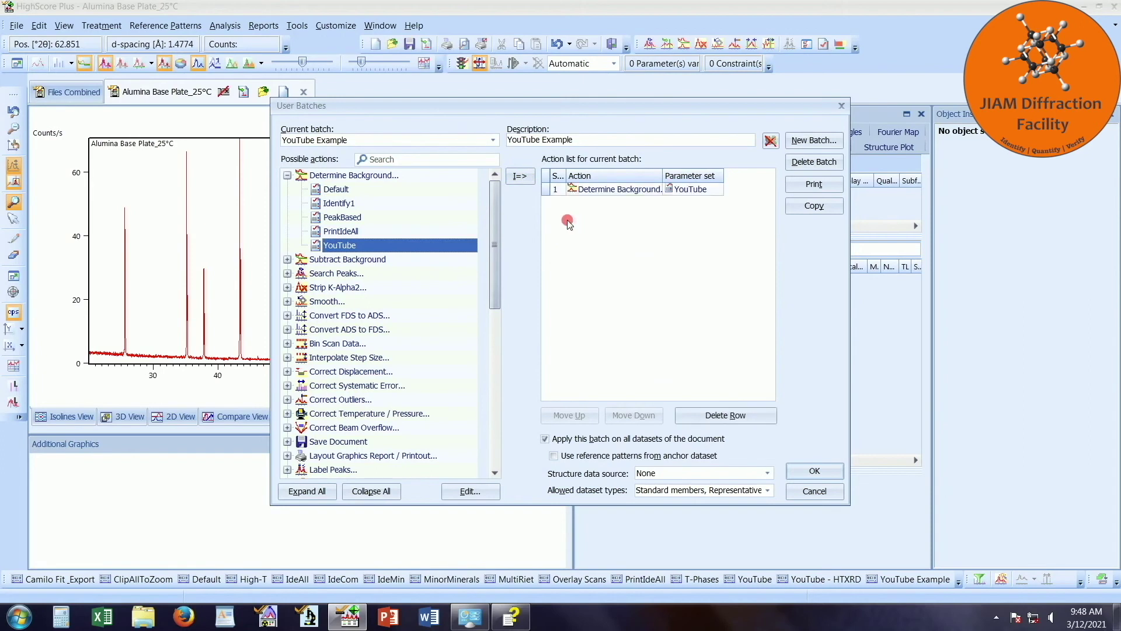
left_click(286, 177)
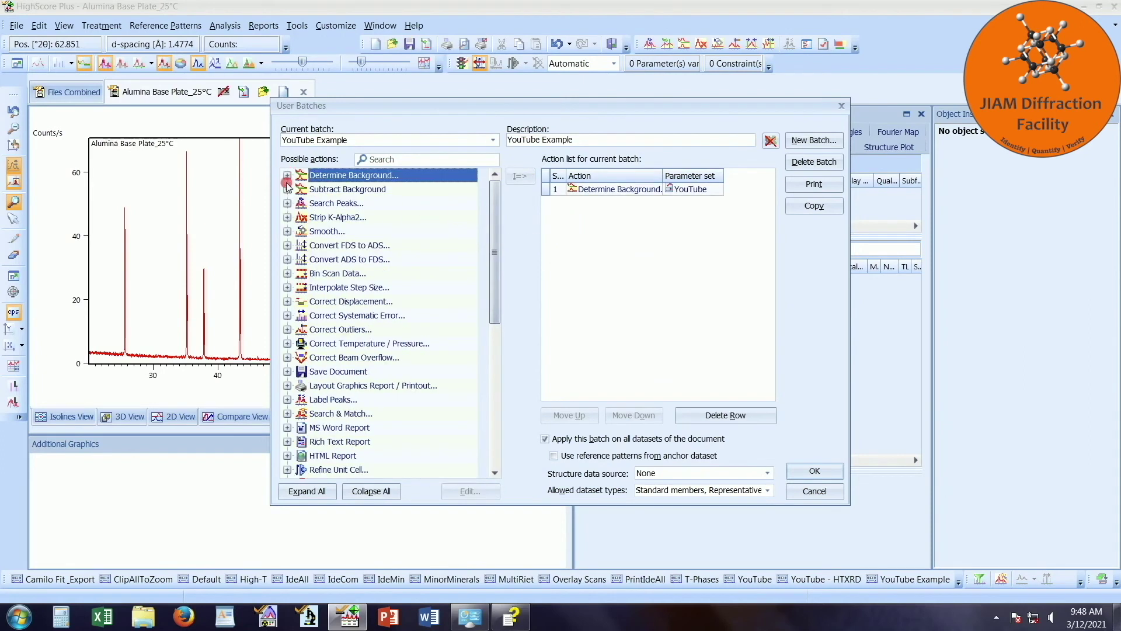
left_click(286, 203)
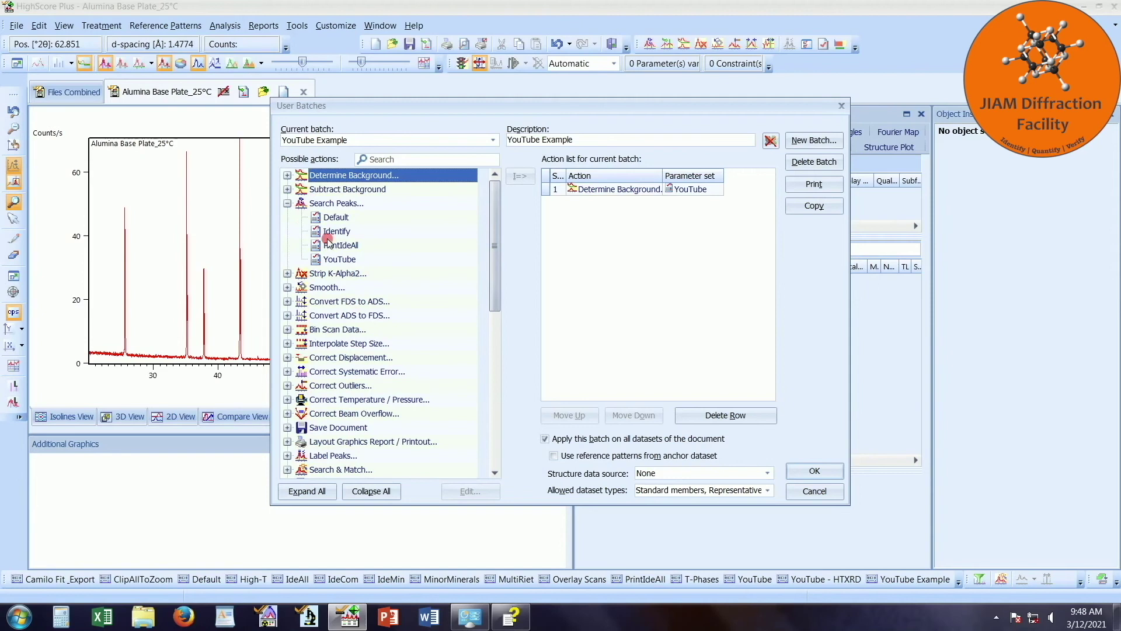
left_click_drag(340, 259, 567, 221)
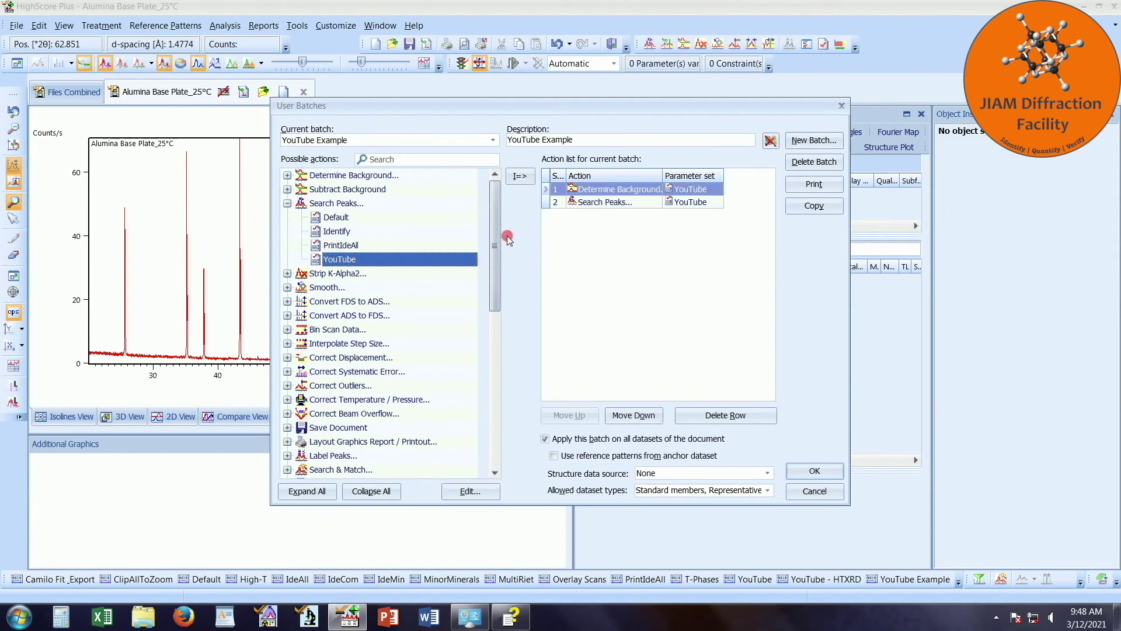
left_click(287, 203)
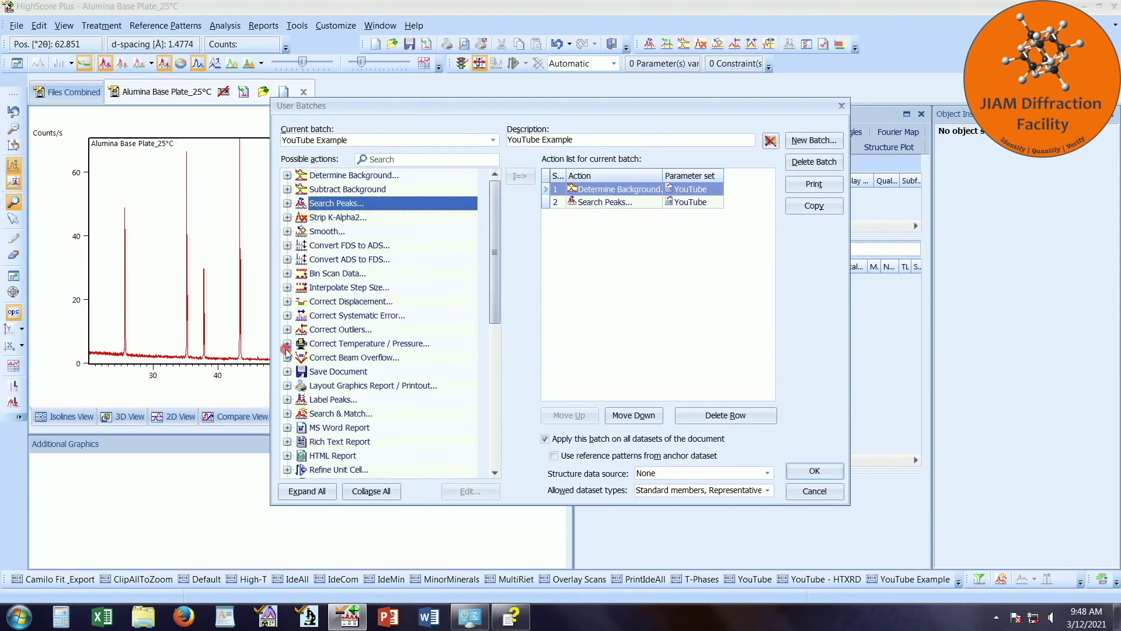
- Add the Search & Match action using the YouTube parameter set
left_click(288, 414)
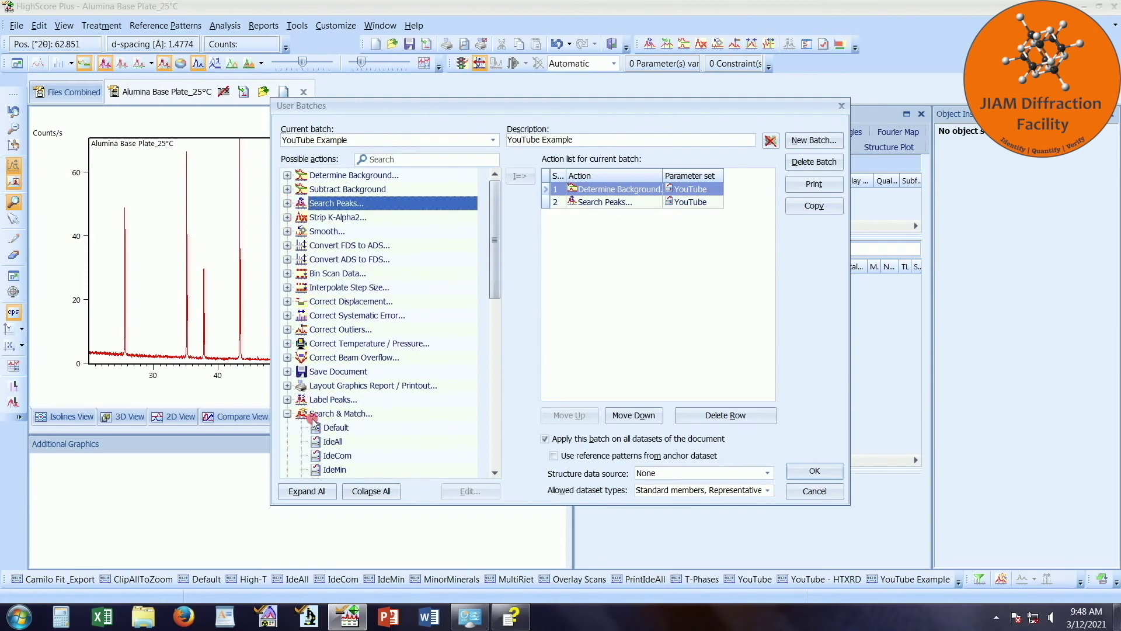
scroll(338, 416, "down", 1)
scroll(337, 415, "down", 3)
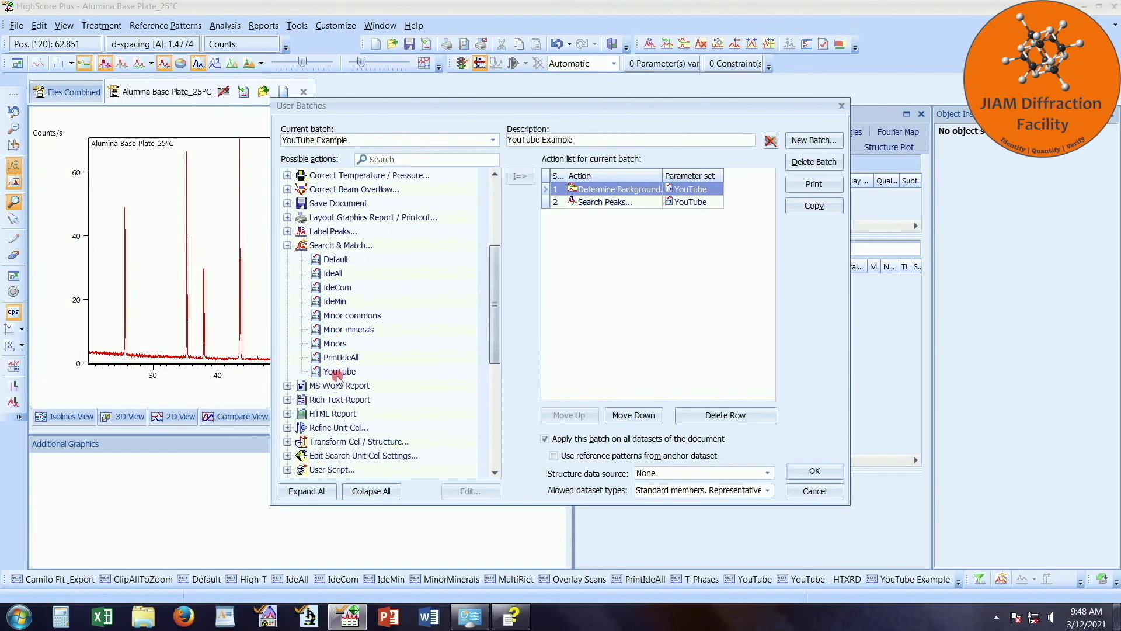
left_click_drag(338, 373, 563, 231)
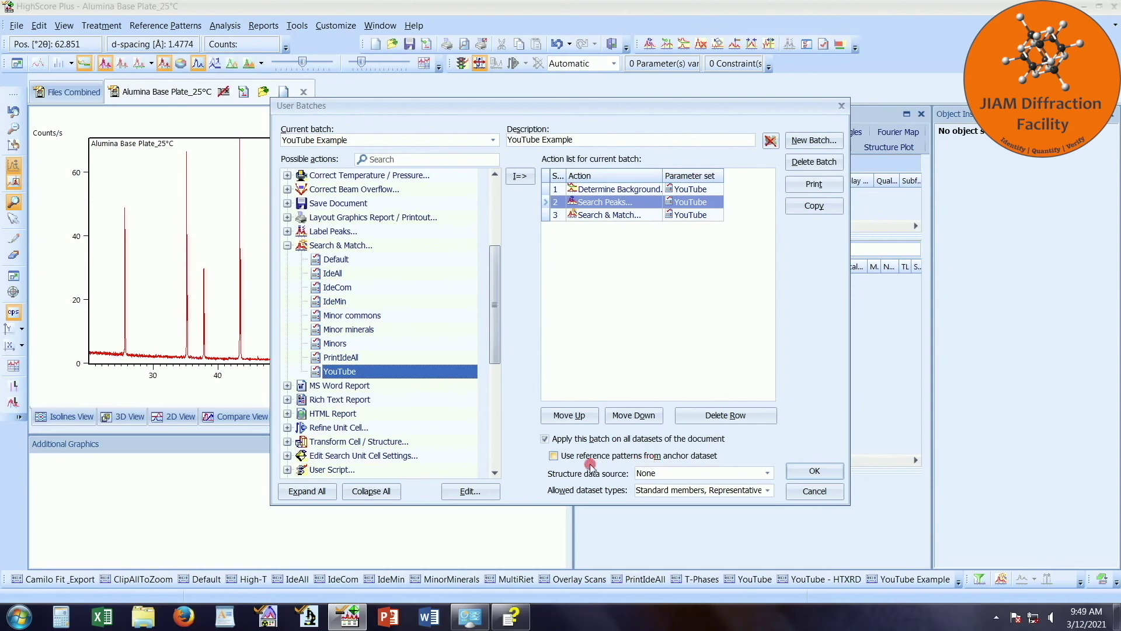
left_click(553, 456)
- Keep the structure data source at None, allow all dataset types, and save the batch
left_click(771, 474)
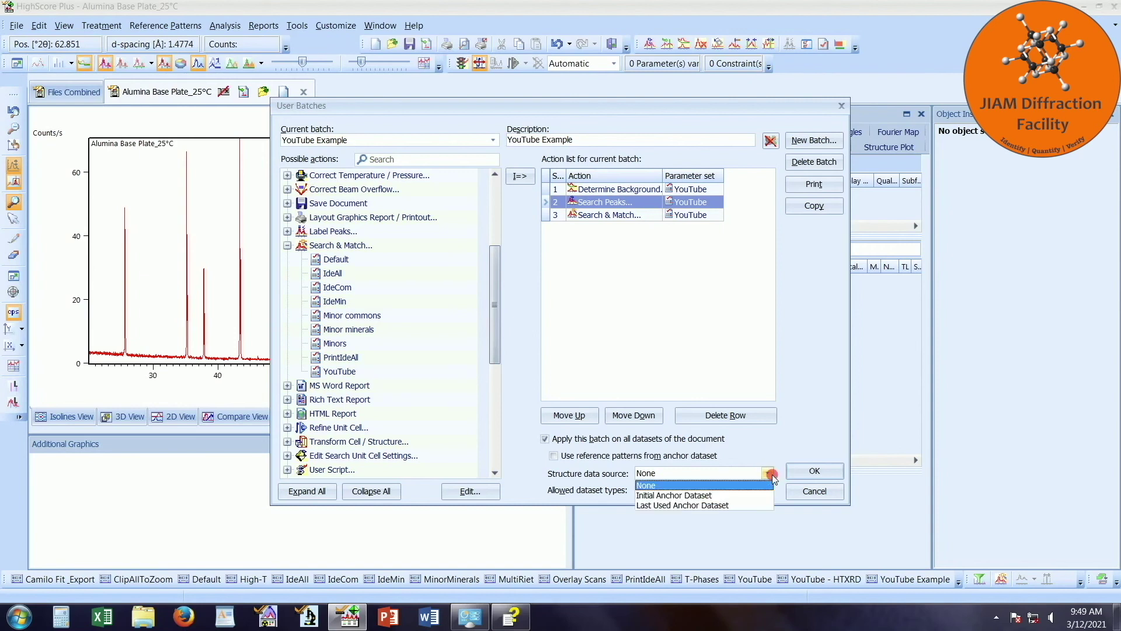
left_click(769, 474)
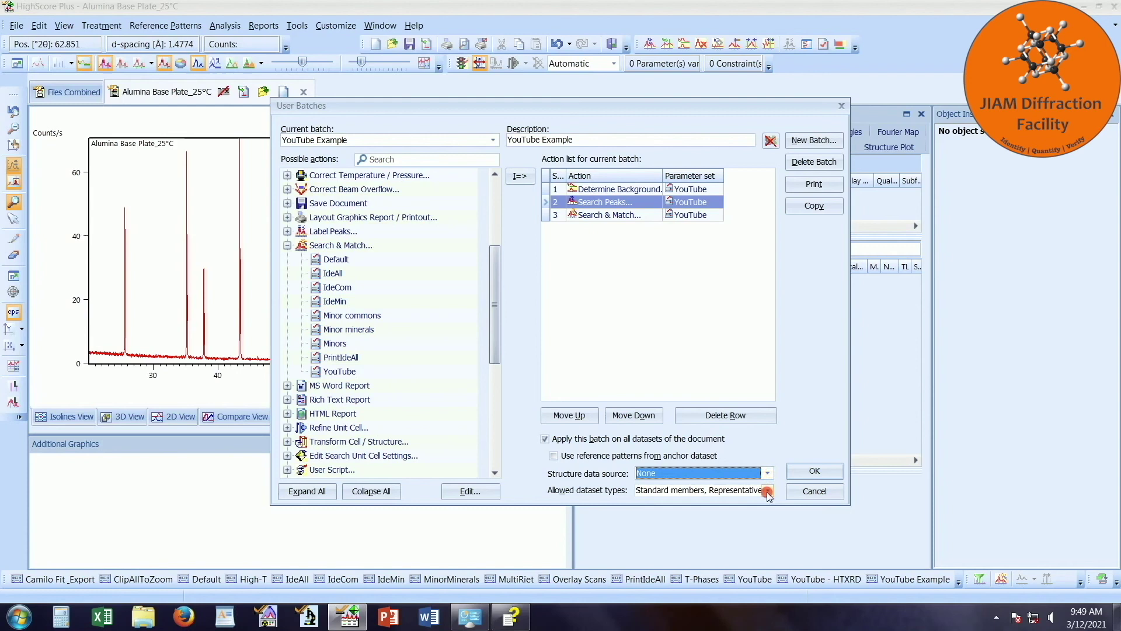
left_click(767, 491)
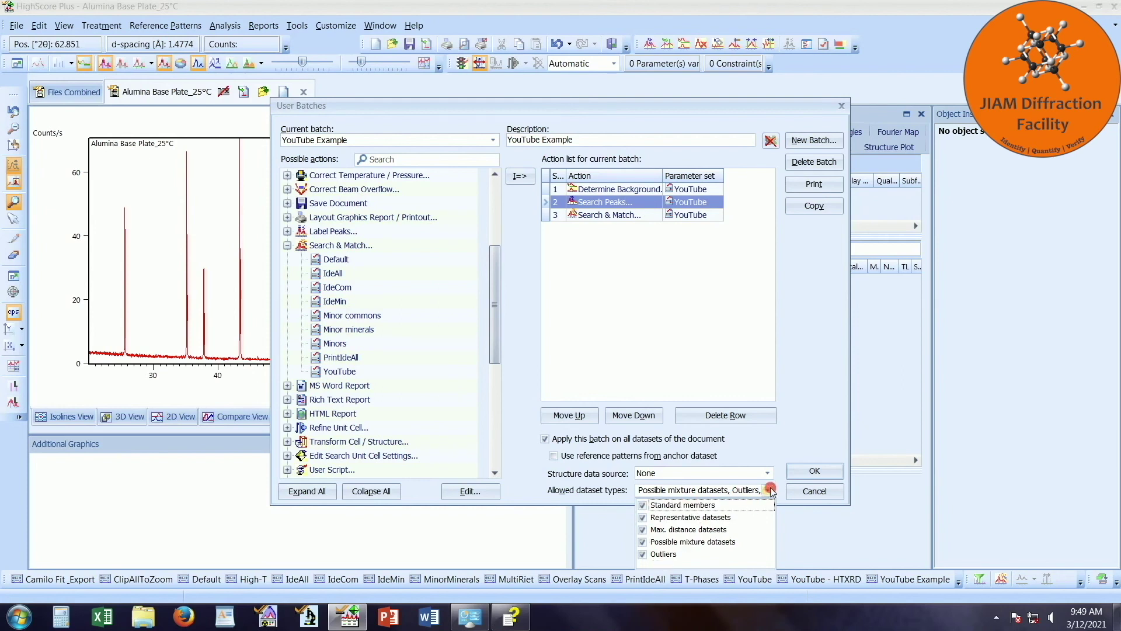
left_click(769, 489)
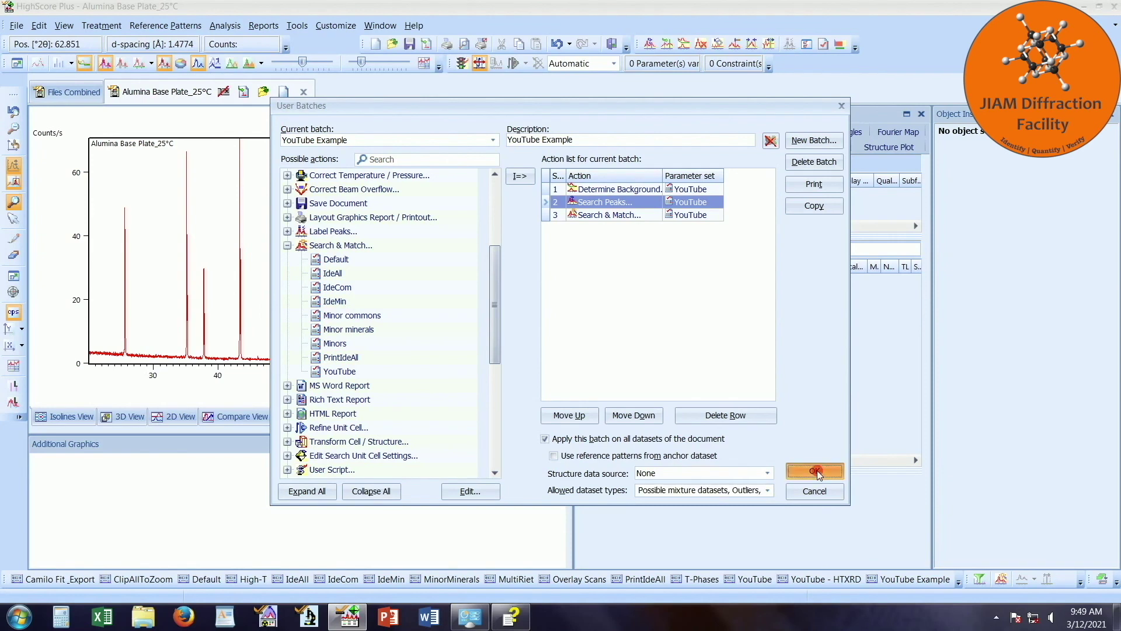
left_click(817, 471)
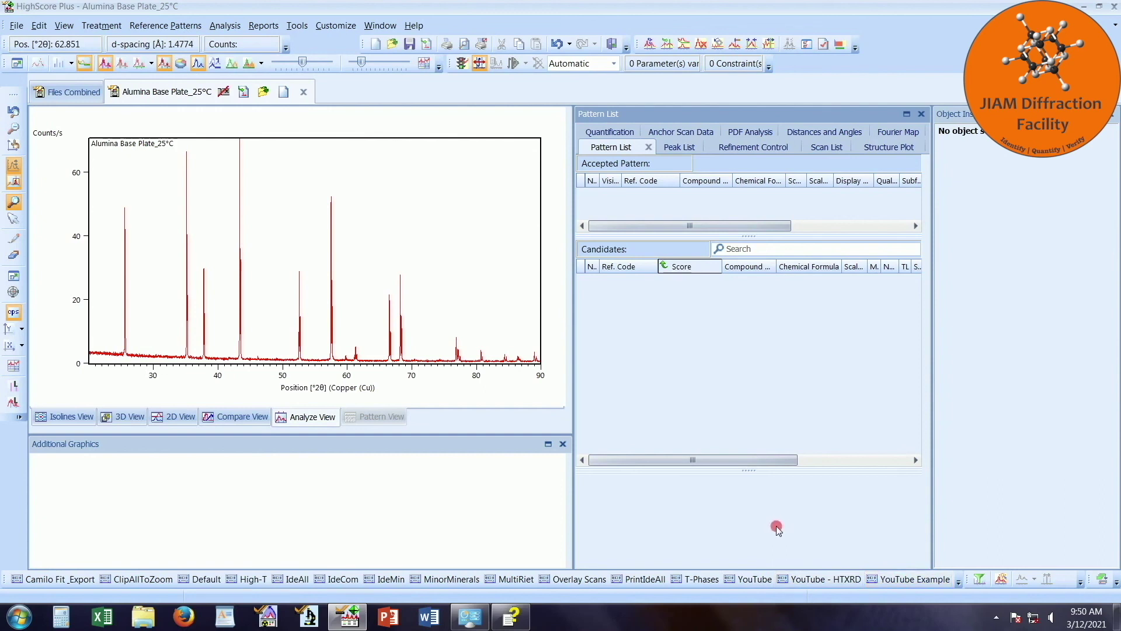
- Toggle the Batches toolbar off and back on, then run the YouTube Example batch
right_click(905, 36)
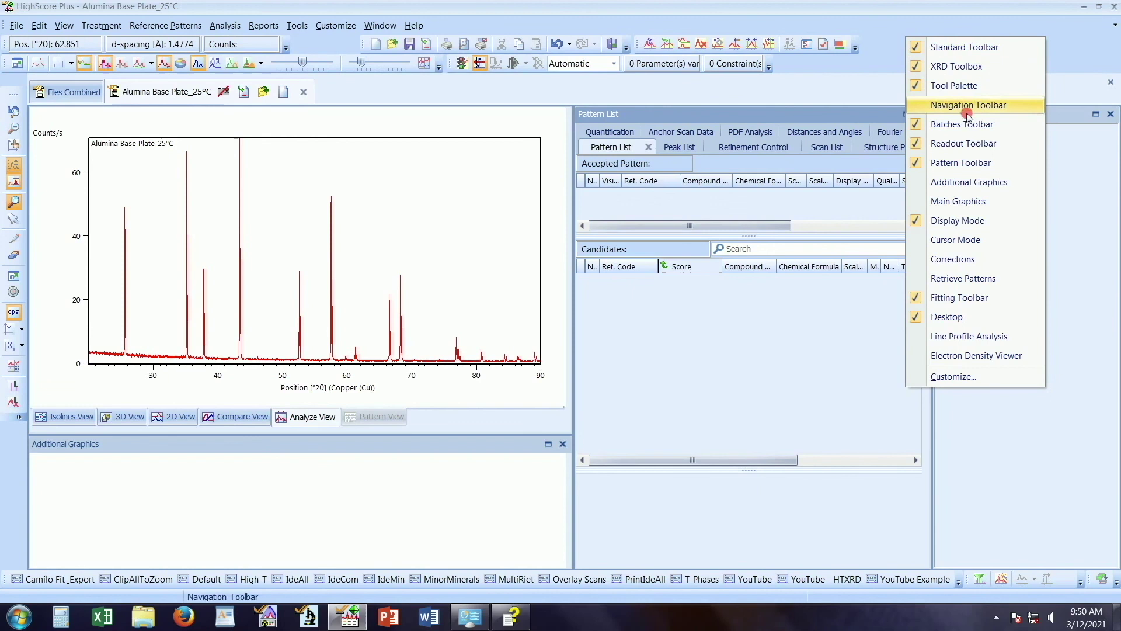
left_click(1009, 126)
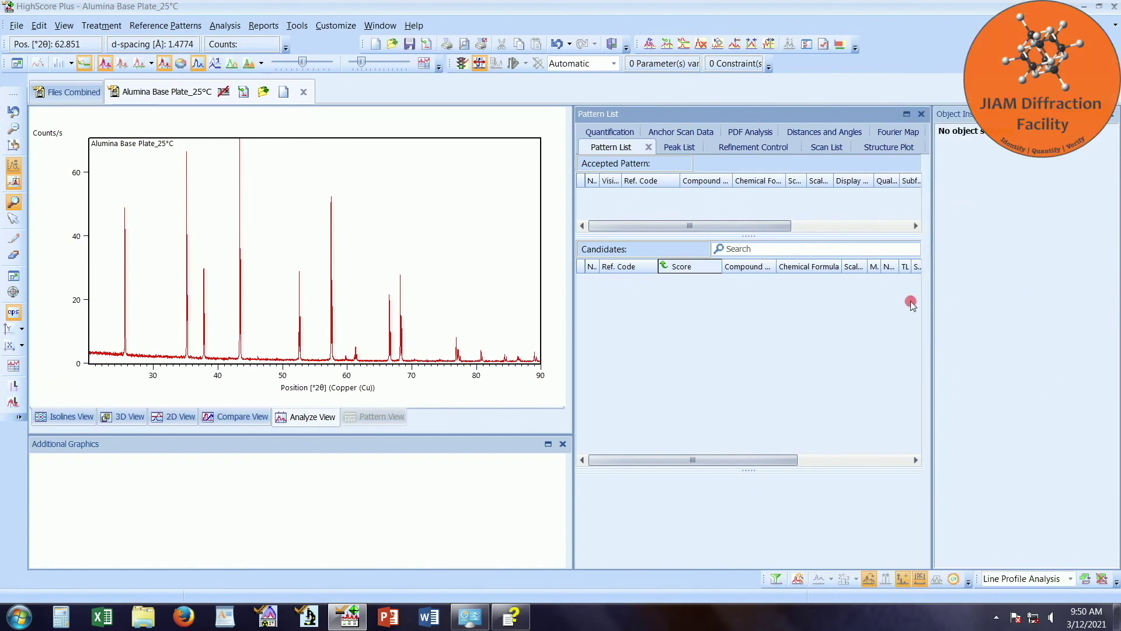
right_click(679, 577)
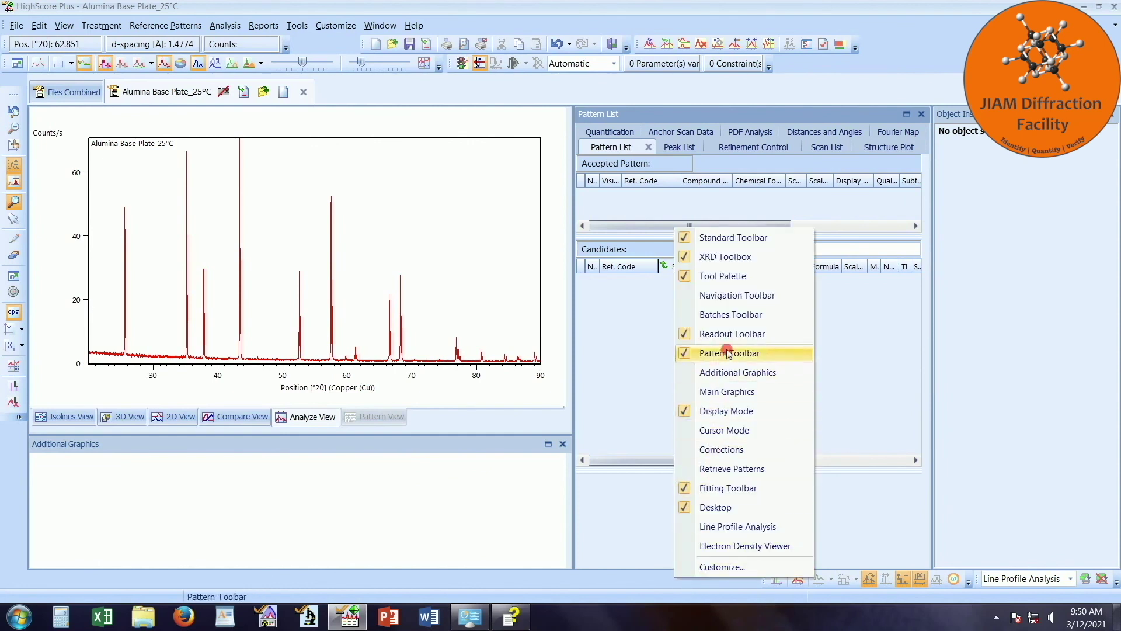
left_click(731, 315)
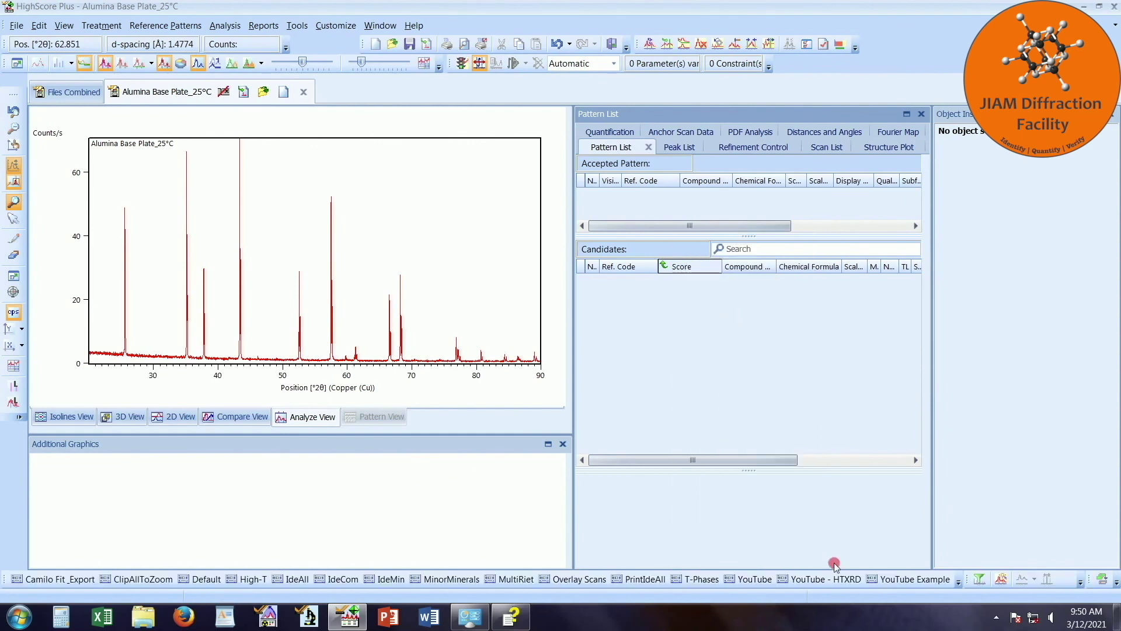
left_click(907, 580)
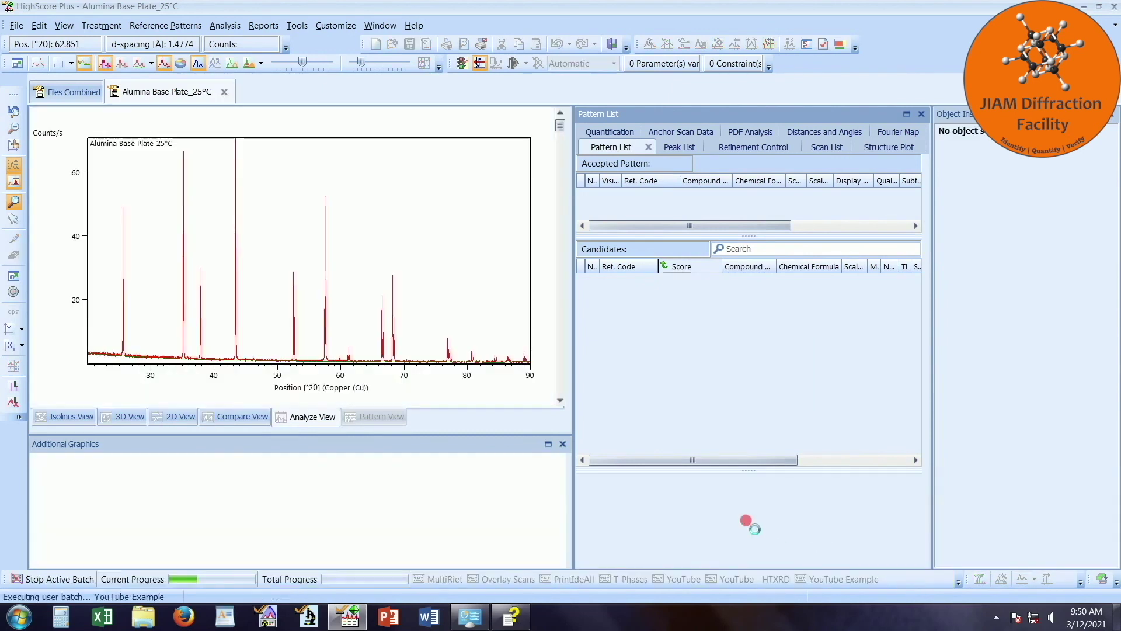